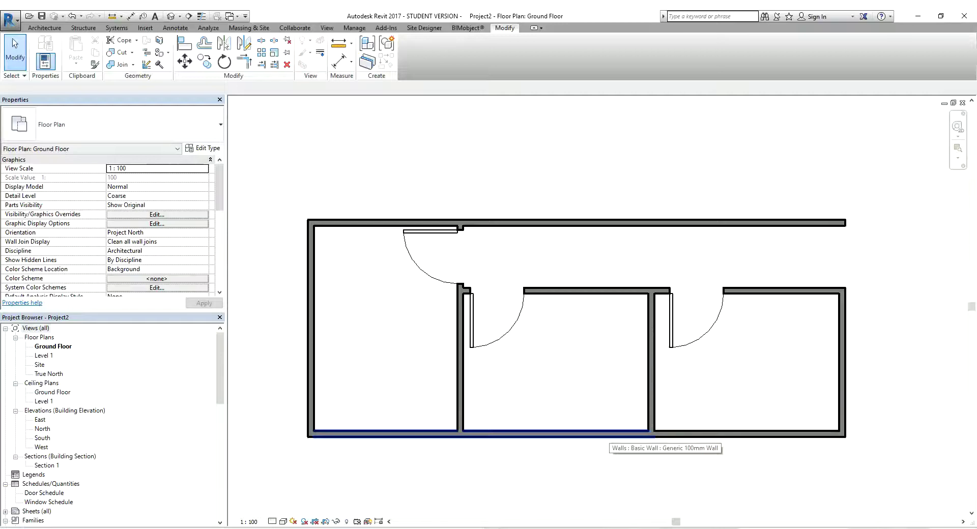
- Load the 1428.1 13.3.rfa family and place a c 850 circulation detail above the right-hand door
click(953, 527)
drag(874, 299, 554, 200)
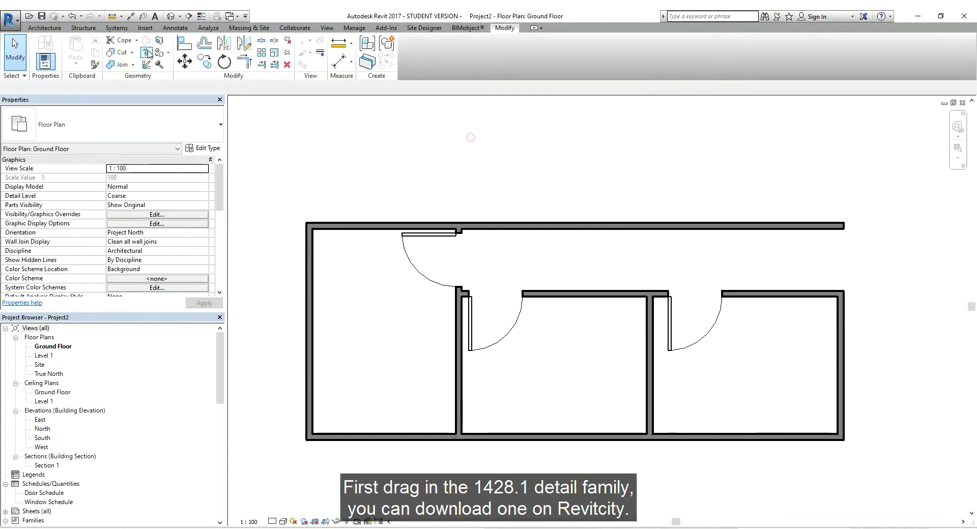
click(172, 28)
click(323, 62)
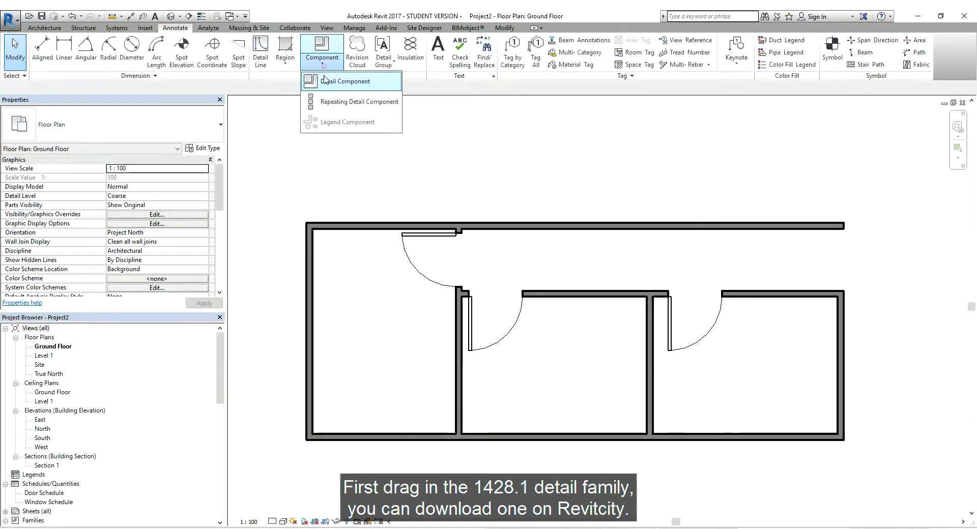
click(342, 81)
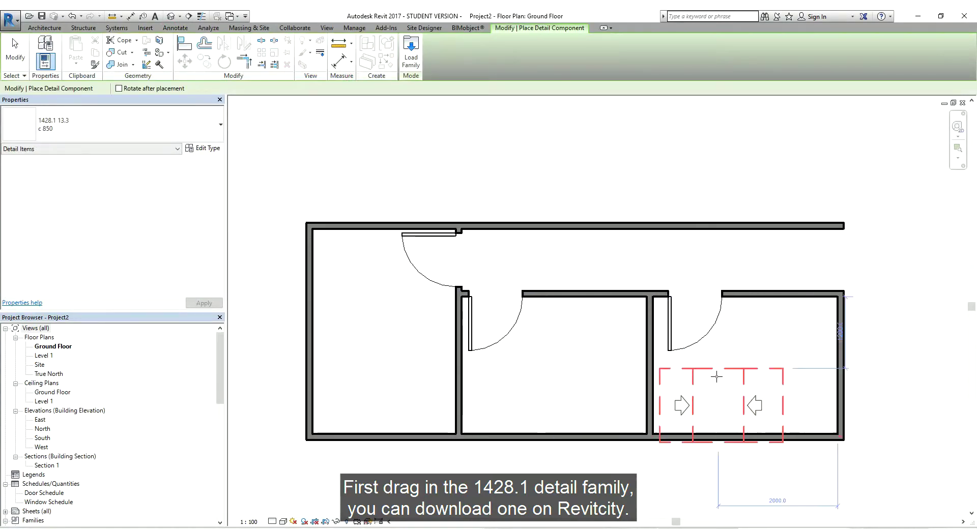
scroll(840, 356, up, 2)
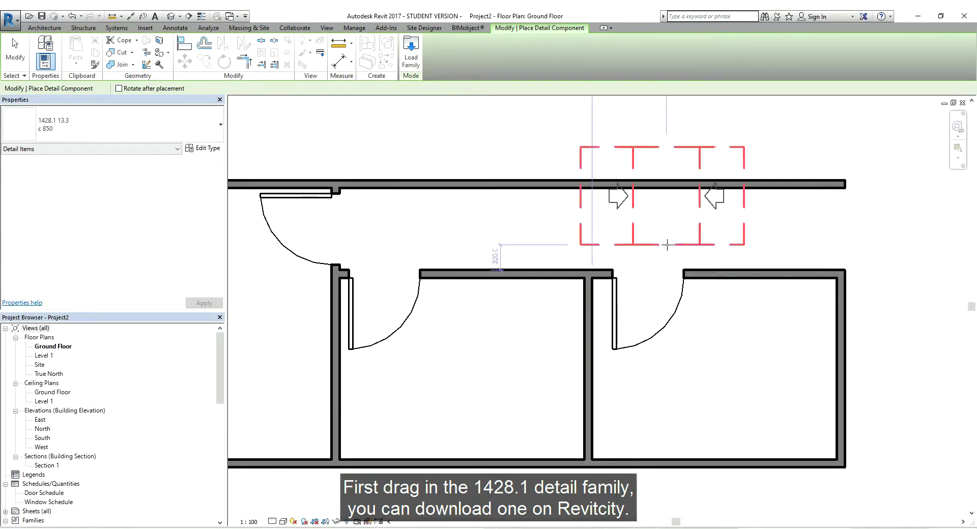
scroll(618, 293, up, 2)
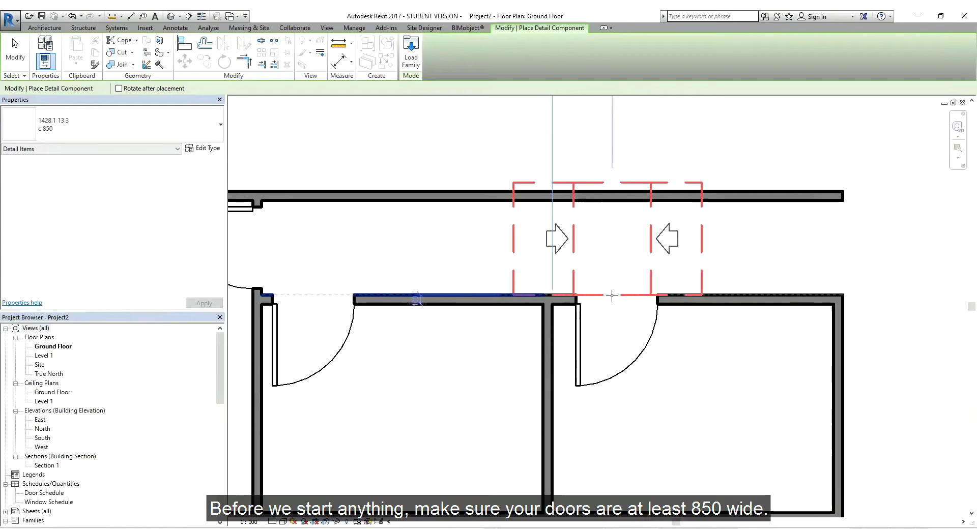
click(617, 296)
scroll(627, 310, up, 1)
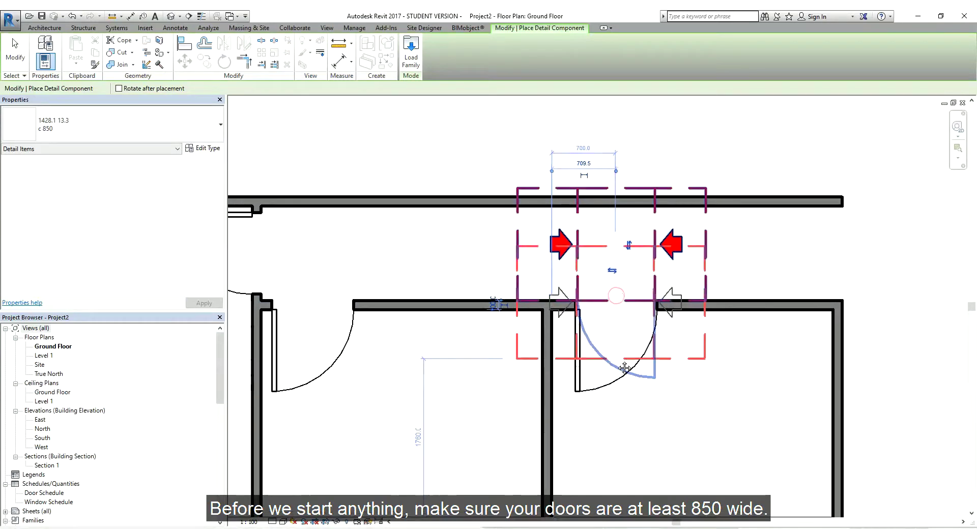
key(Escape)
scroll(601, 346, up, 2)
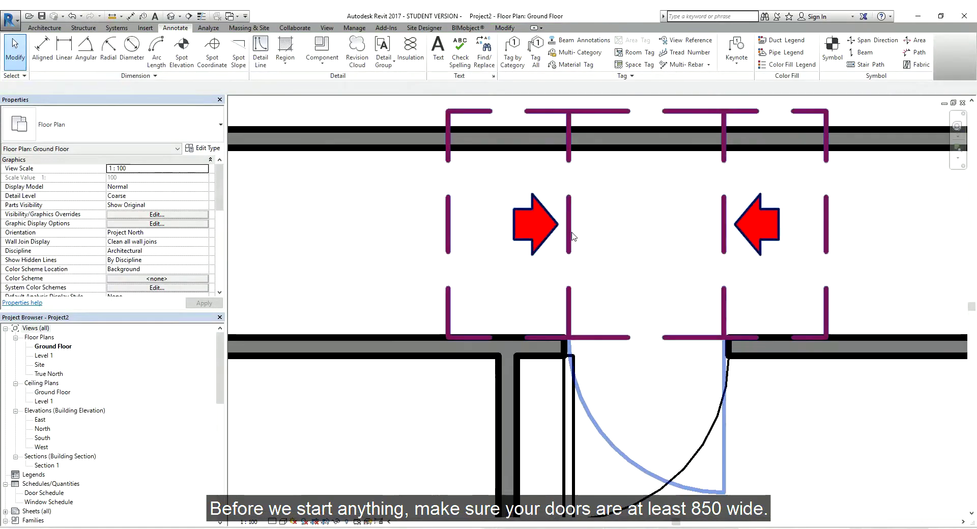
scroll(578, 322, up, 1)
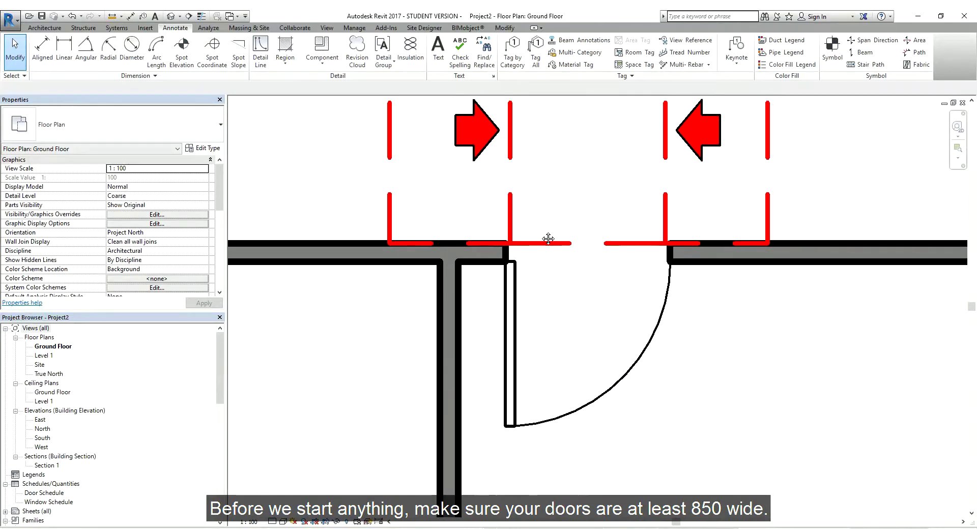
- Dimension the right-hand door opening to confirm it is 850 wide, then delete the dimension
key(d)
key(i)
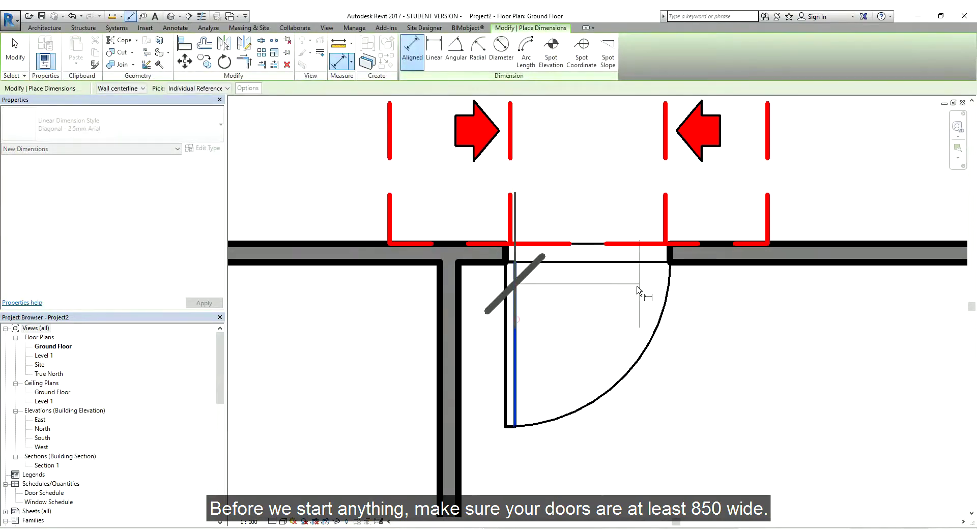
click(669, 285)
scroll(631, 325, down, 3)
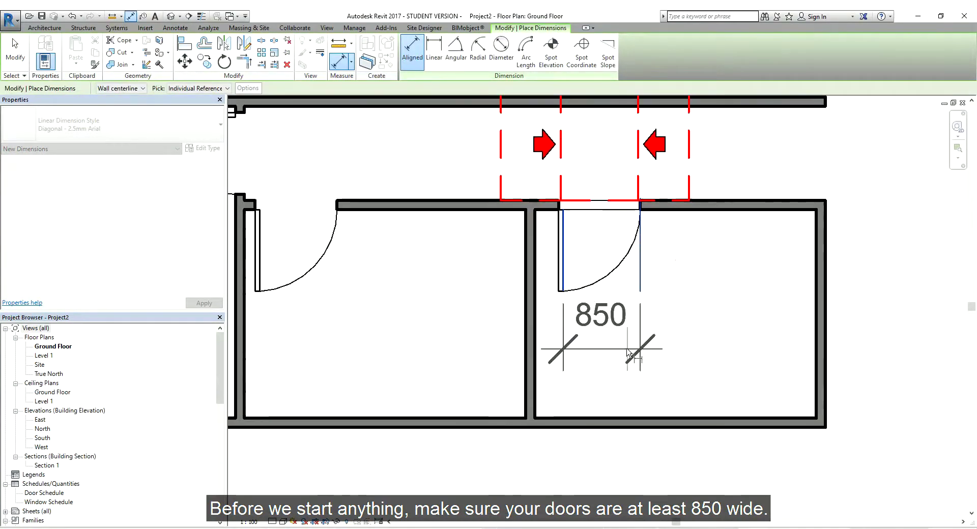
click(628, 351)
middle_drag(600, 395, 592, 392)
key(Escape)
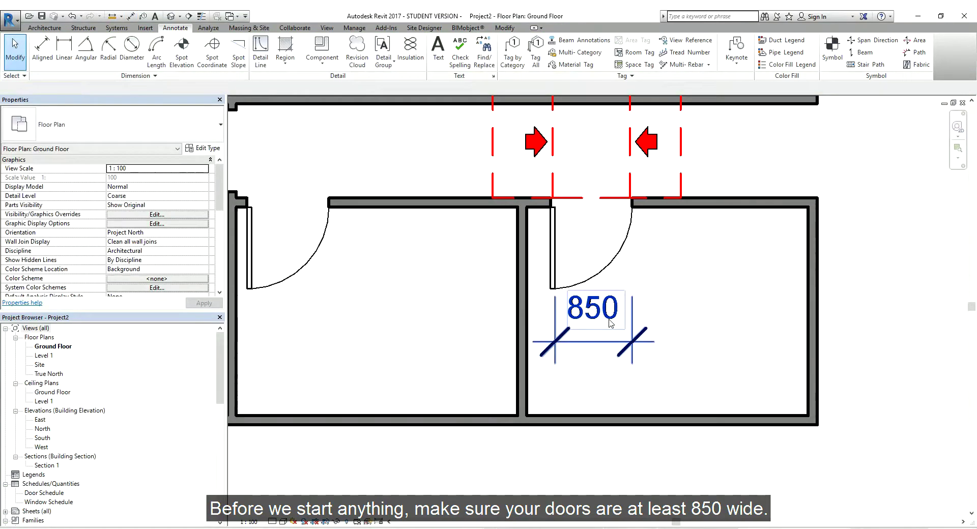
click(611, 324)
key(Delete)
scroll(615, 262, up, 1)
scroll(644, 257, up, 1)
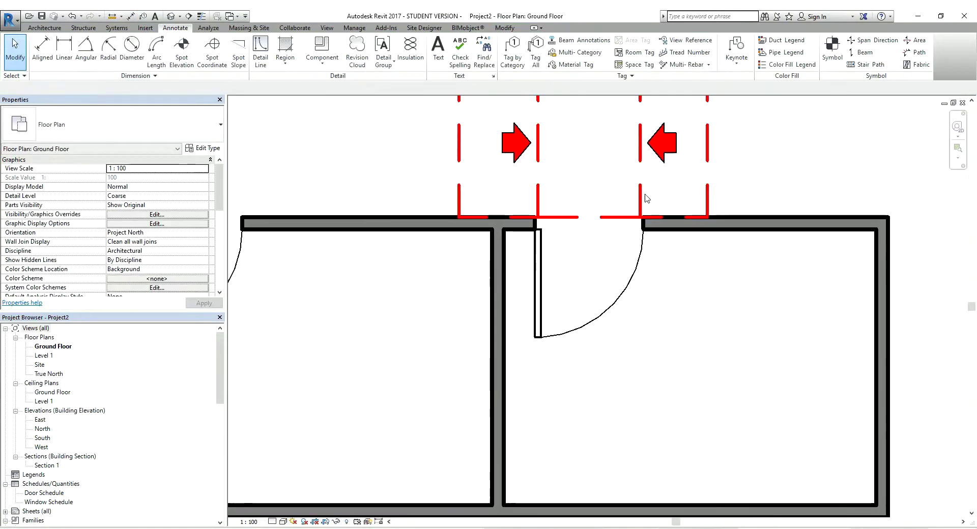
- Move the circulation detail to the door and align it with the door's edge
click(660, 152)
middle_drag(661, 152, 630, 246)
scroll(630, 246, down, 1)
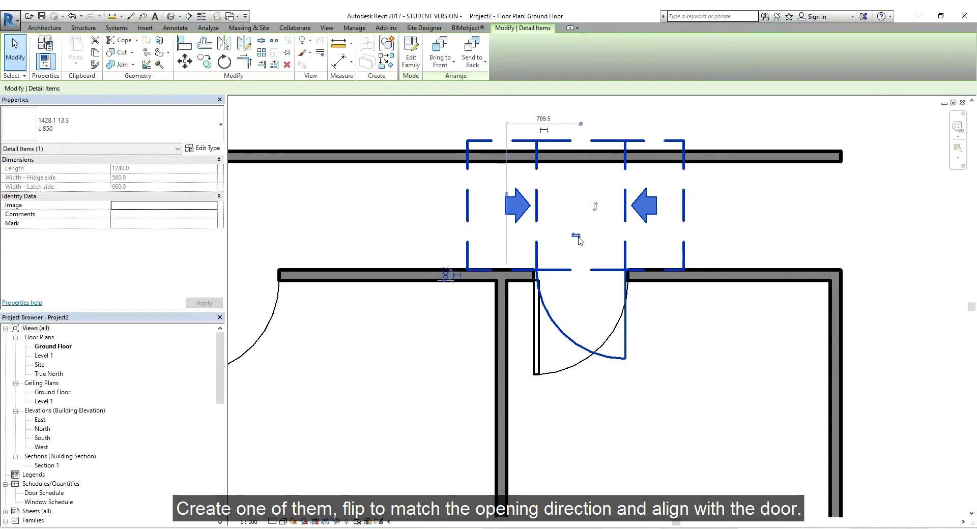
click(550, 304)
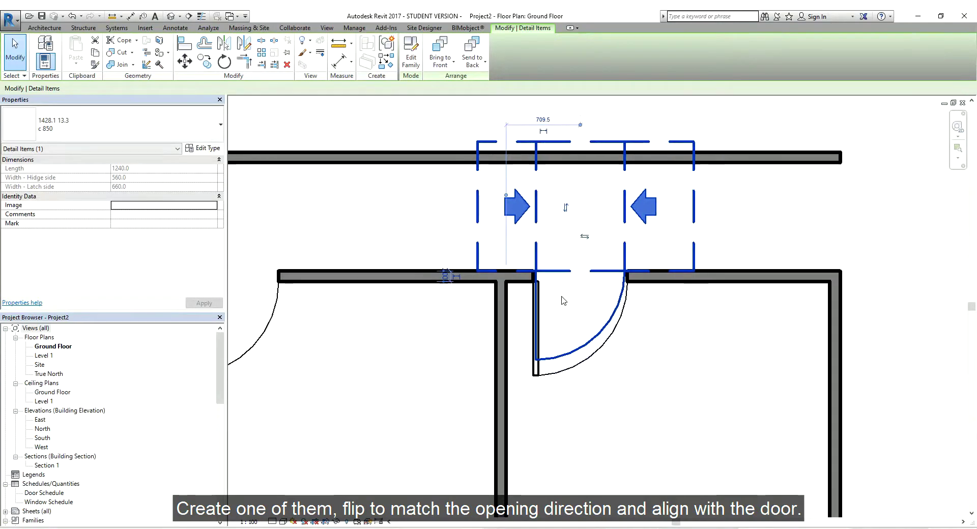
scroll(554, 321, up, 1)
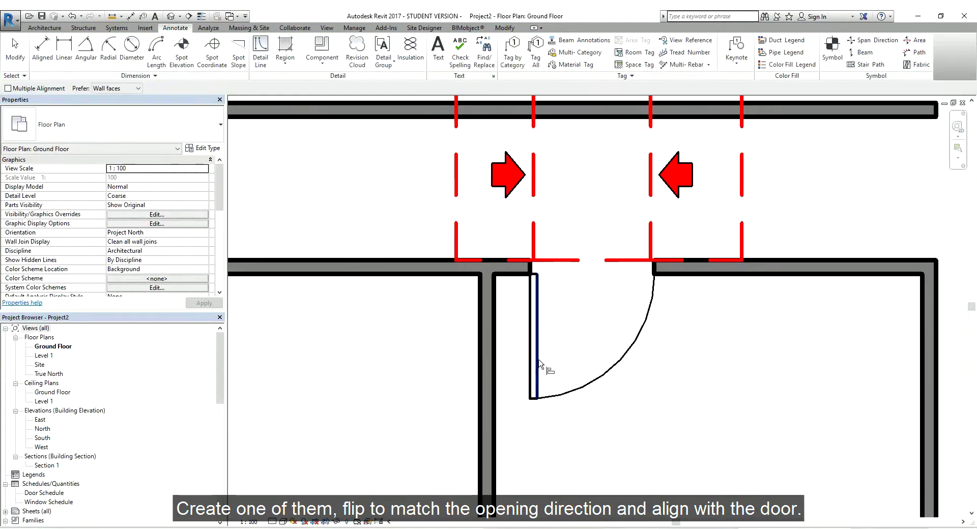
click(534, 235)
scroll(565, 275, down, 1)
key(Escape)
scroll(591, 295, down, 1)
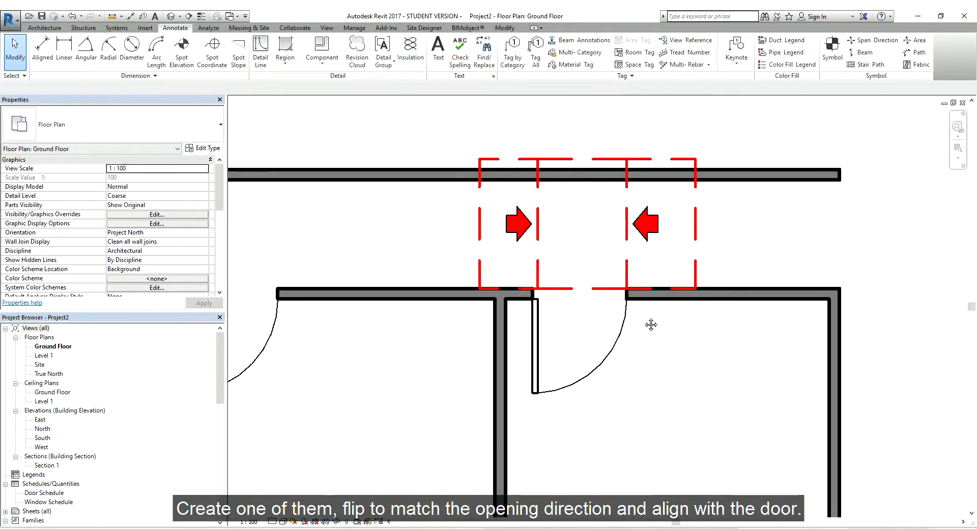
scroll(658, 282, up, 1)
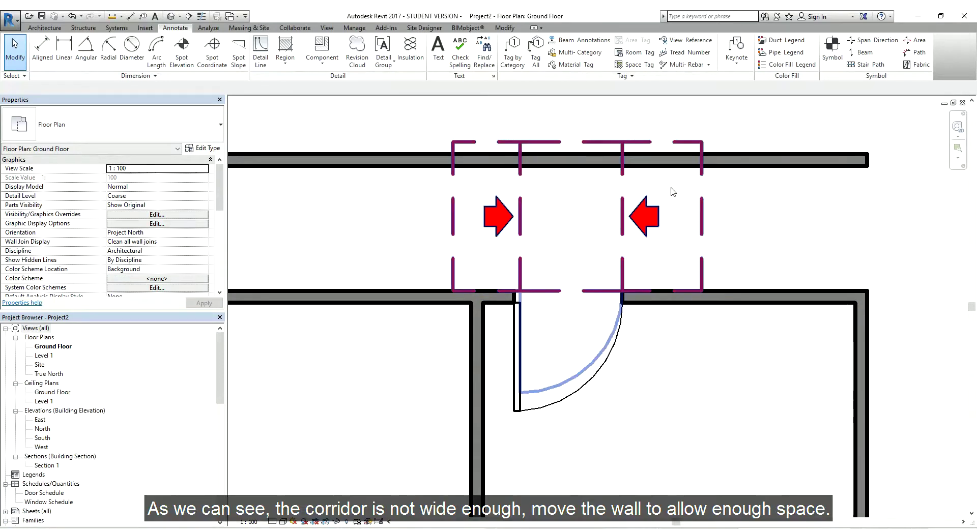
- Align the lower corridor wall to the circulation detail's bottom edge line
middle_drag(672, 189, 672, 232)
scroll(728, 244, down, 1)
mouse_move(779, 255)
middle_down()
mouse_move(672, 244)
mouse_move(637, 212)
mouse_move(742, 207)
mouse_move(681, 180)
middle_up()
scroll(681, 179, up, 1)
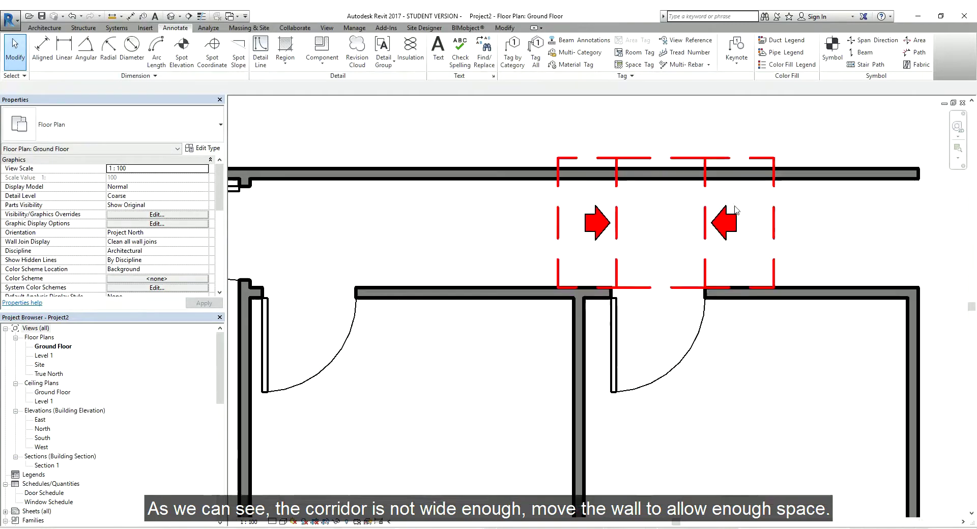
scroll(713, 219, up, 1)
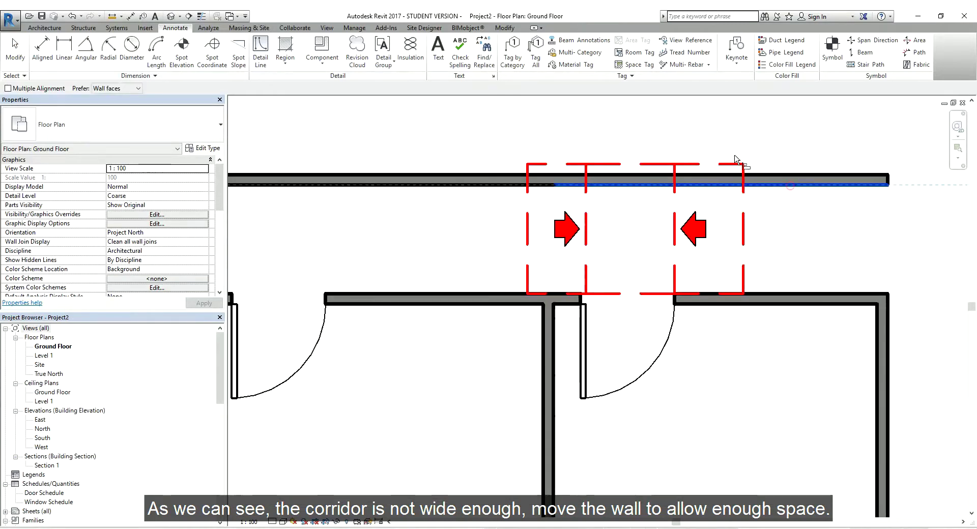
middle_drag(753, 312, 793, 274)
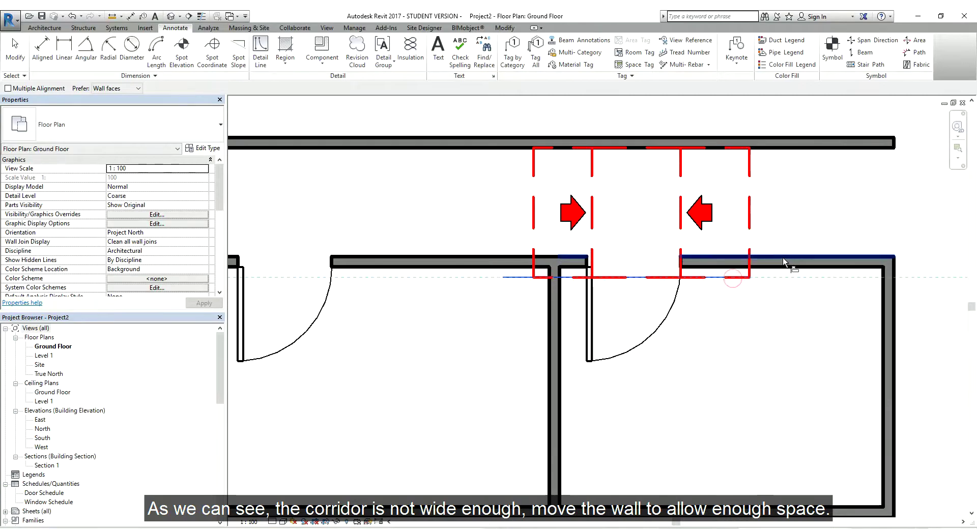
click(781, 262)
scroll(784, 270, down, 3)
key(Escape)
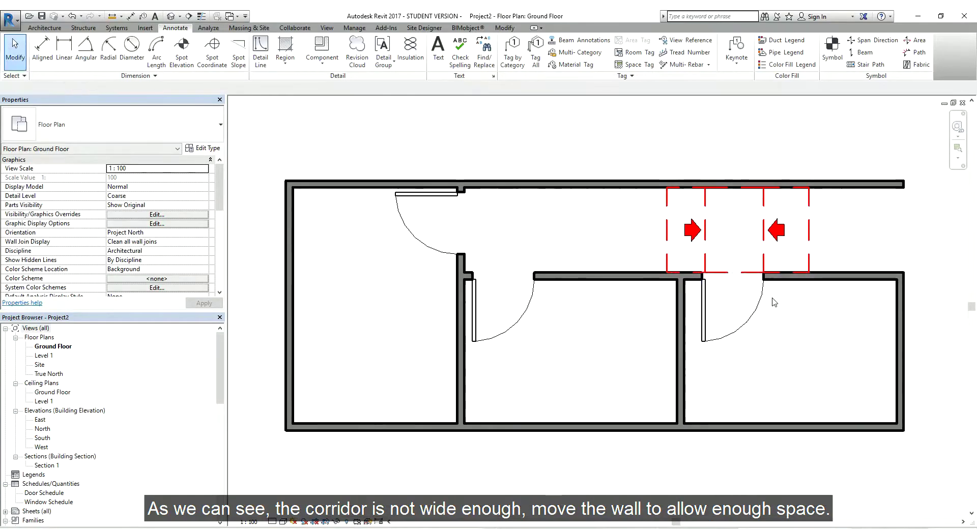
middle_drag(705, 285, 650, 282)
scroll(778, 239, up, 1)
- Mirror the circulation detail across the wall line into the room
click(718, 231)
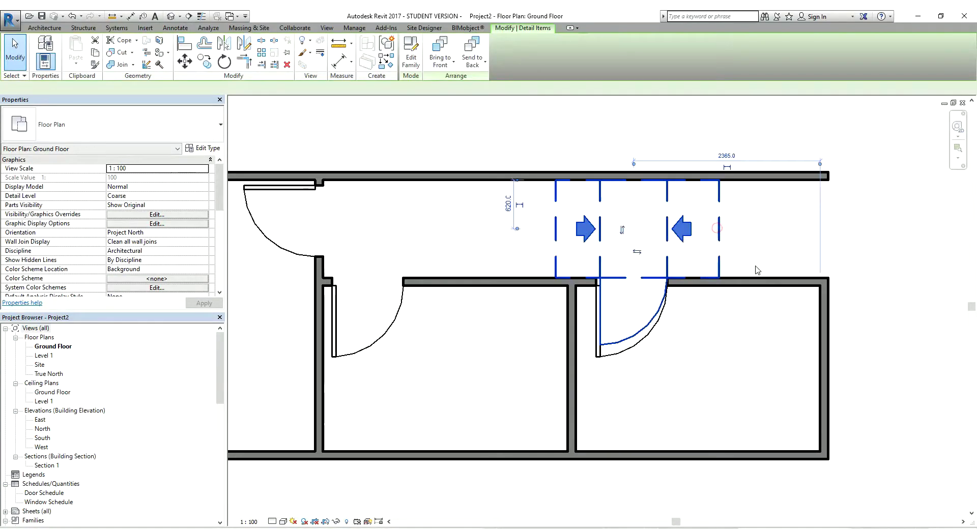
scroll(738, 283, up, 1)
scroll(753, 287, up, 1)
click(752, 287)
scroll(753, 287, down, 1)
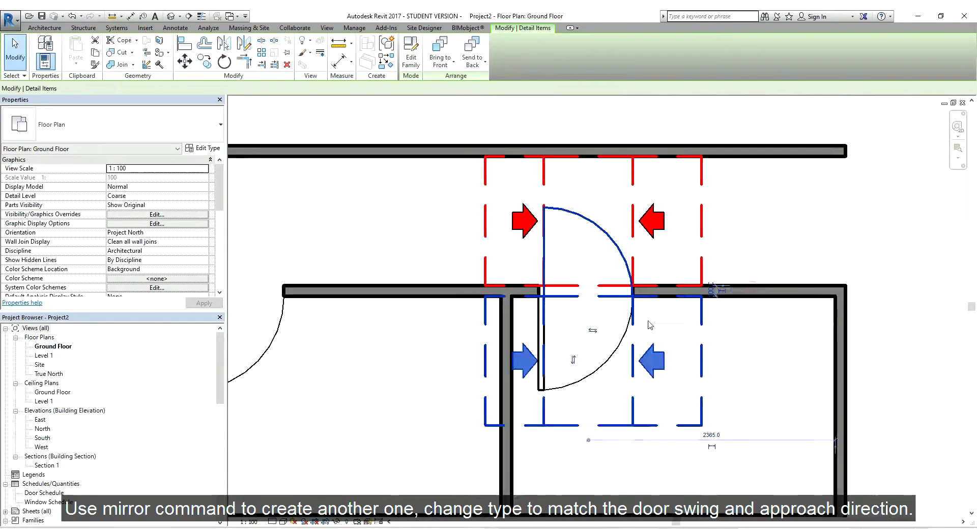
key(Escape)
- Change the mirrored detail copy to type h 850
click(657, 306)
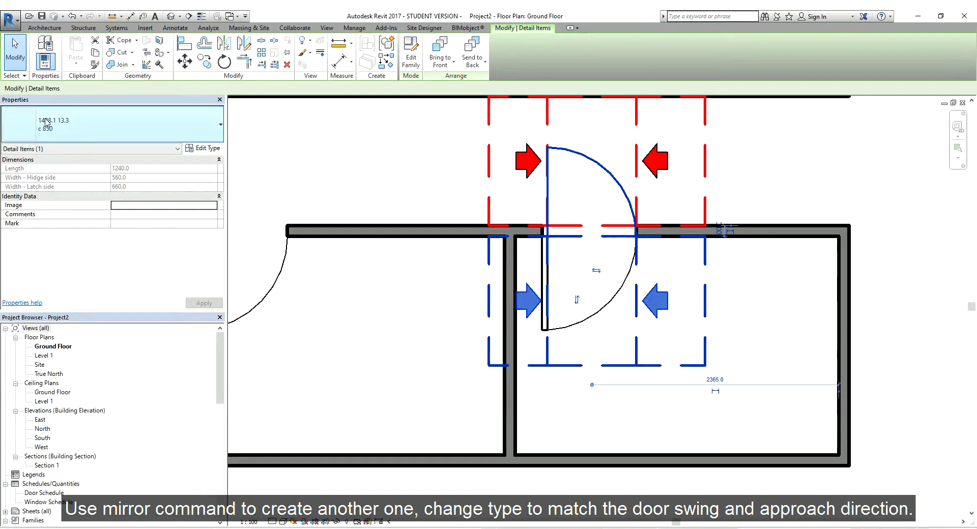
click(128, 134)
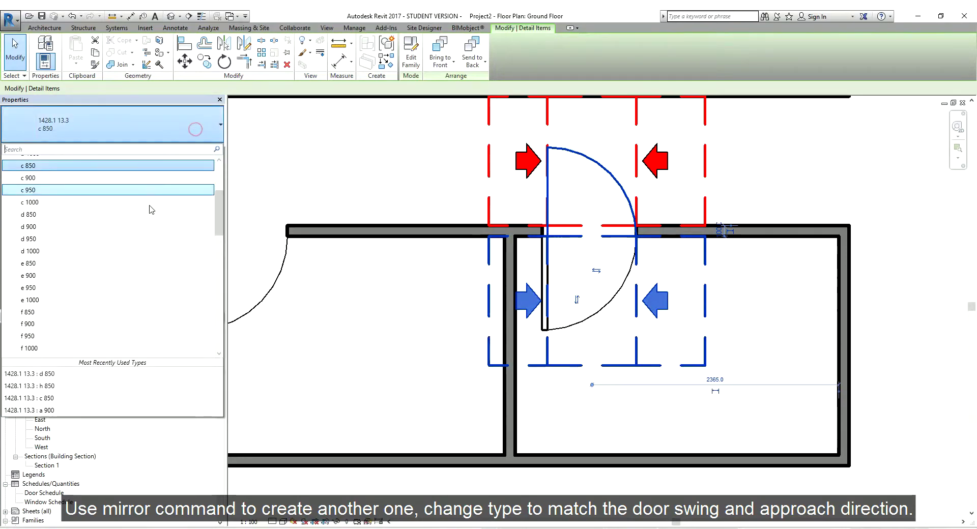
scroll(117, 278, down, 3)
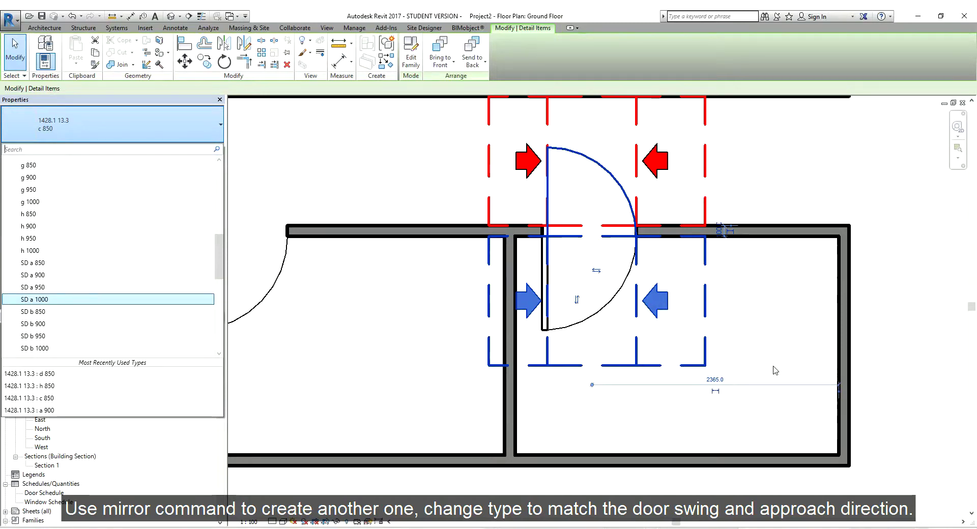
scroll(113, 261, up, 1)
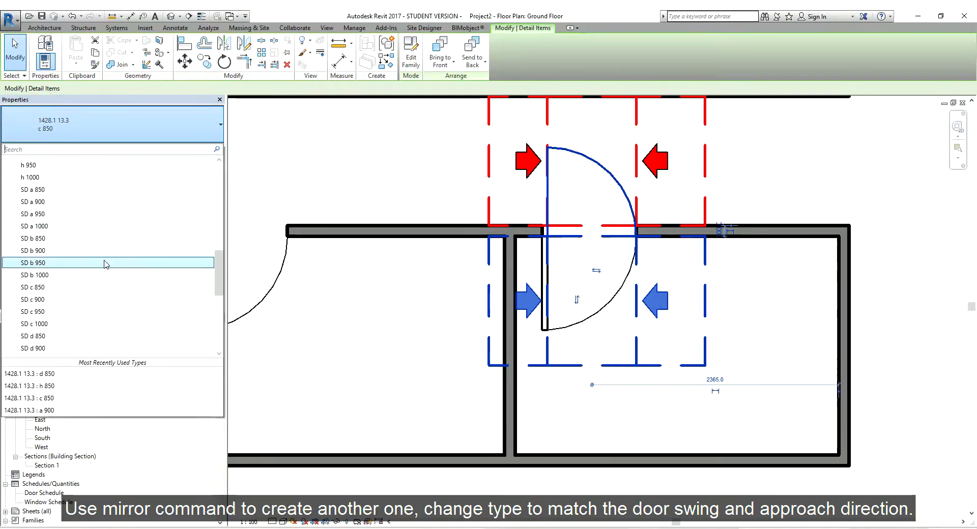
click(44, 250)
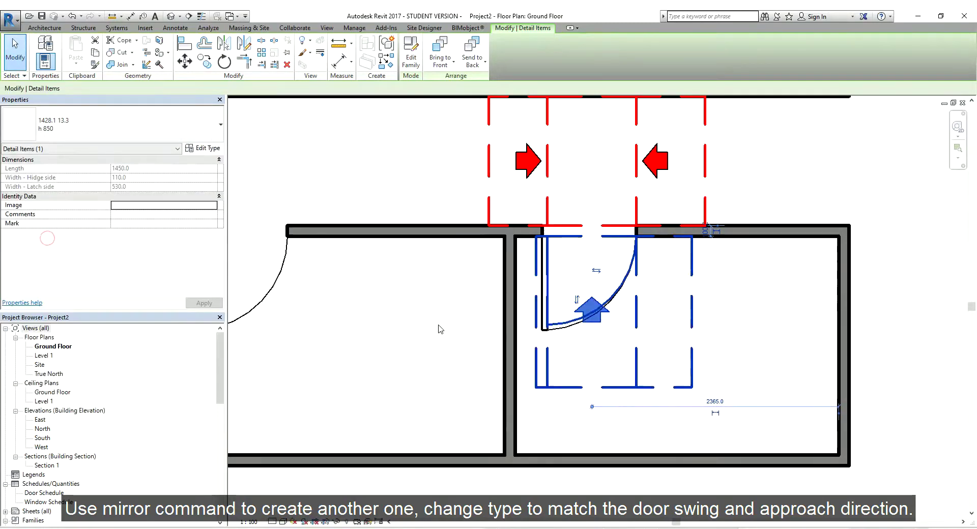
middle_drag(696, 345, 674, 346)
key(Escape)
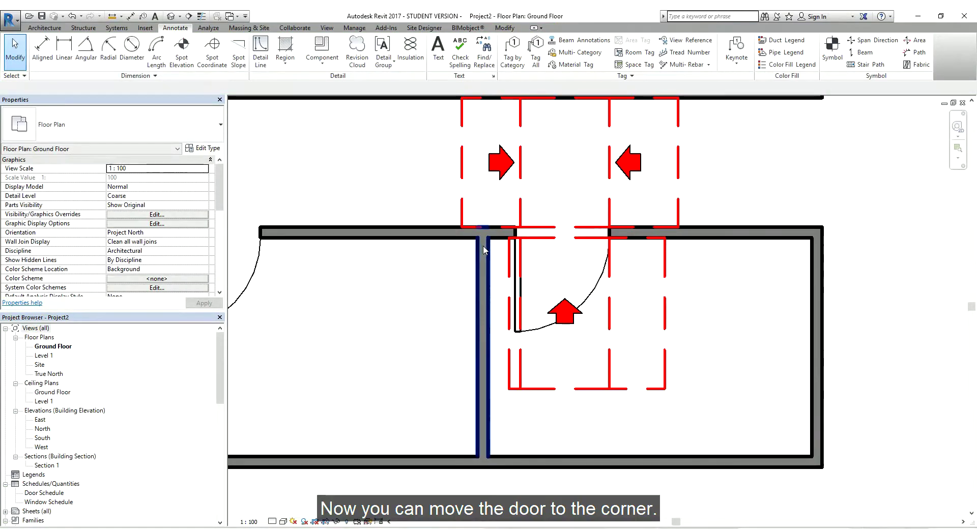
- Align the right-hand door and its circulation detail flush to the room's side wall face
scroll(518, 307, up, 2)
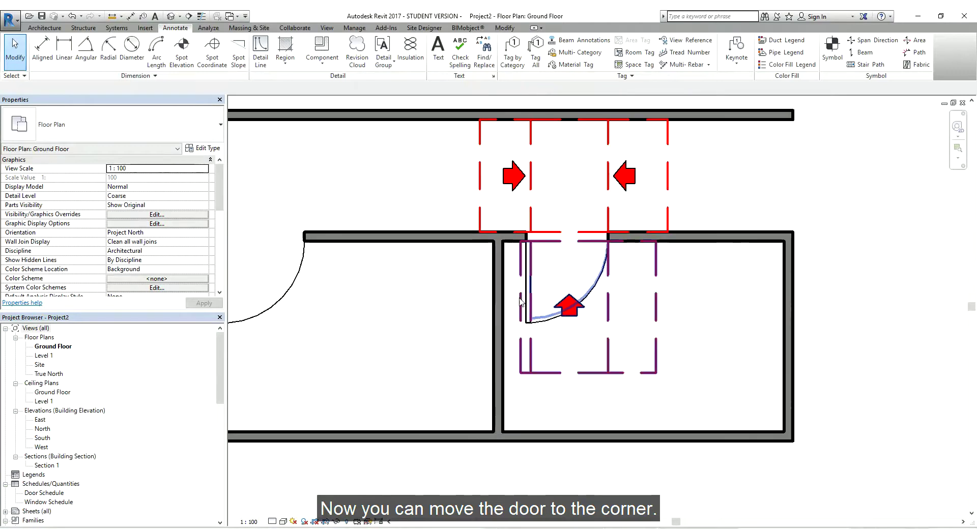
key(a)
key(l)
scroll(570, 285, up, 2)
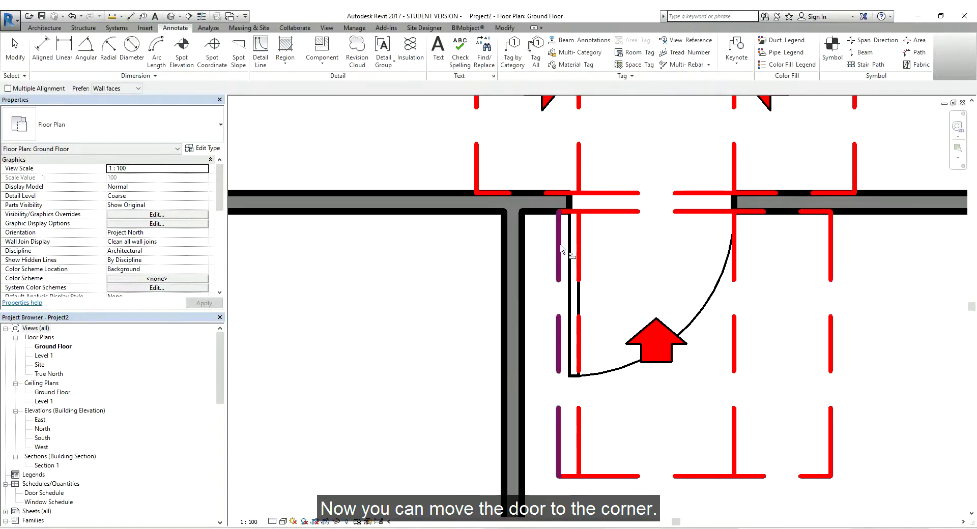
scroll(561, 248, down, 2)
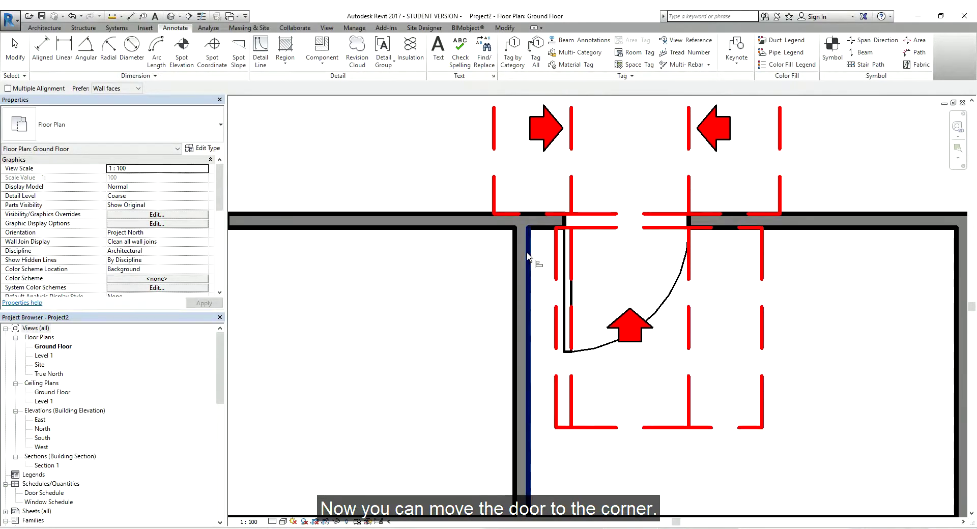
click(556, 259)
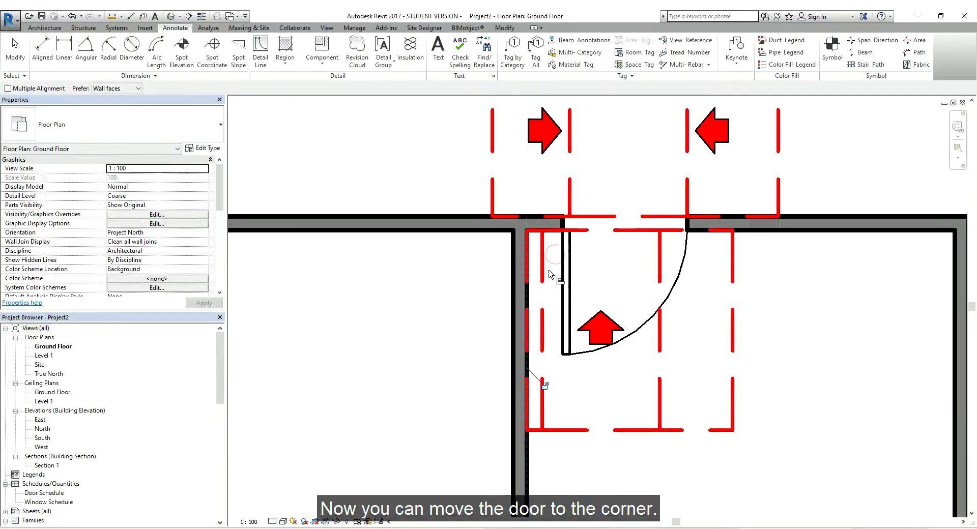
scroll(543, 278, up, 1)
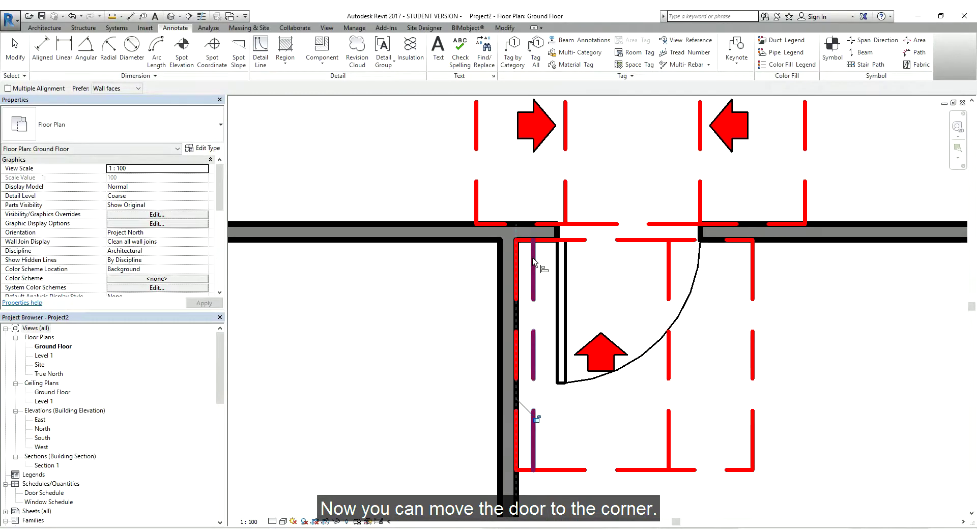
click(568, 200)
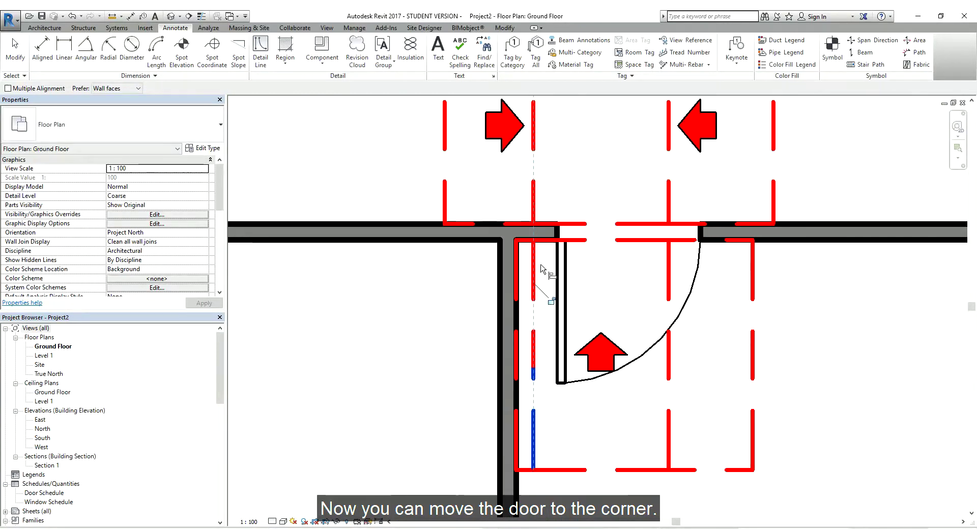
click(563, 290)
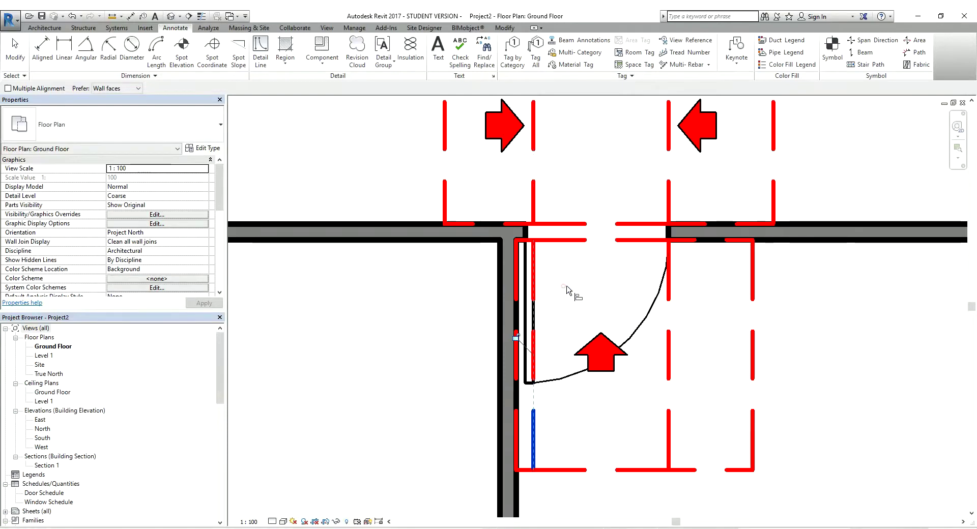
scroll(611, 300, down, 1)
key(Escape)
key(Escape)
scroll(588, 314, down, 1)
scroll(588, 315, down, 1)
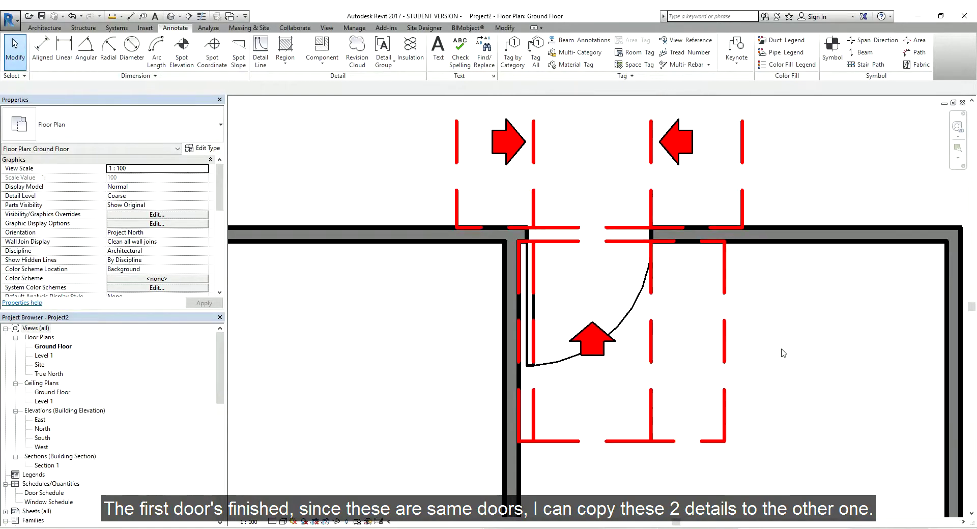
scroll(713, 331, down, 1)
- Copy the first door's room-side circulation detail to the matching corner of the second door
scroll(771, 360, up, 1)
scroll(785, 371, down, 1)
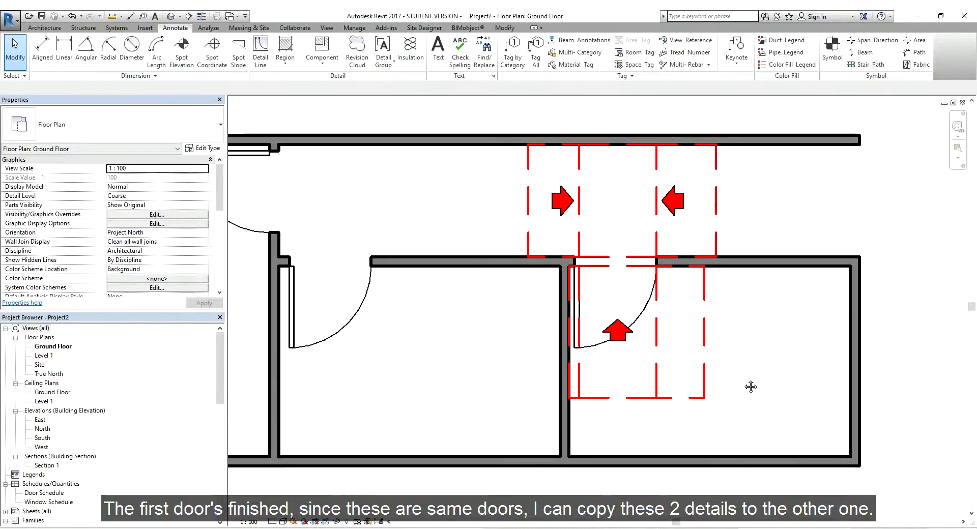
scroll(572, 334, down, 1)
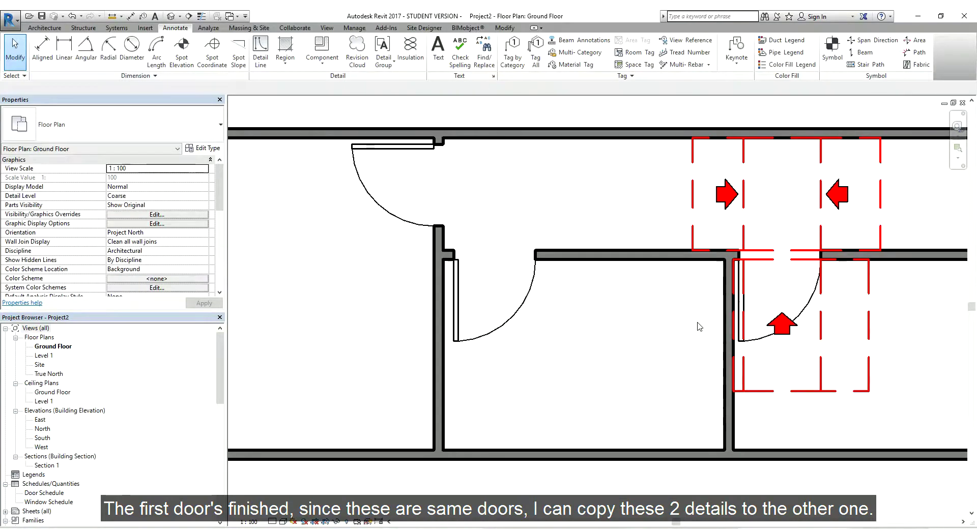
scroll(794, 310, up, 1)
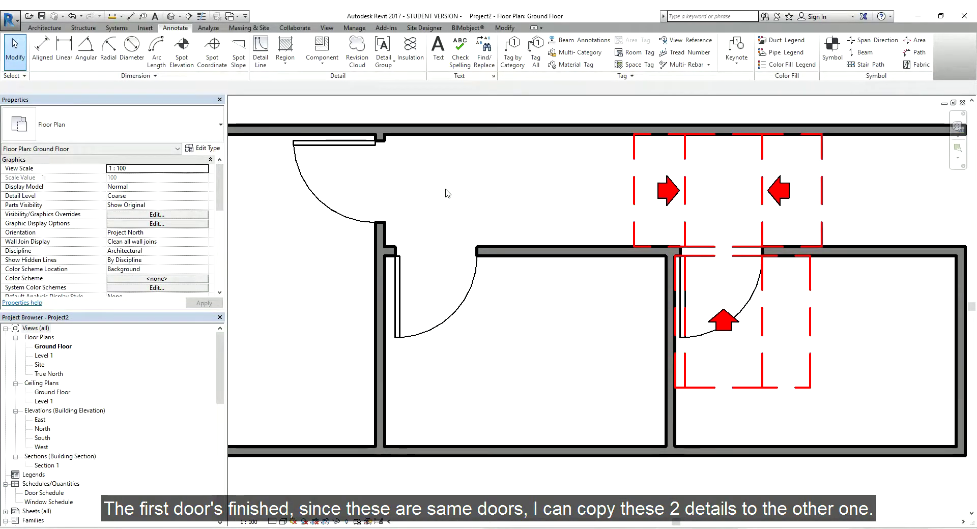
click(764, 322)
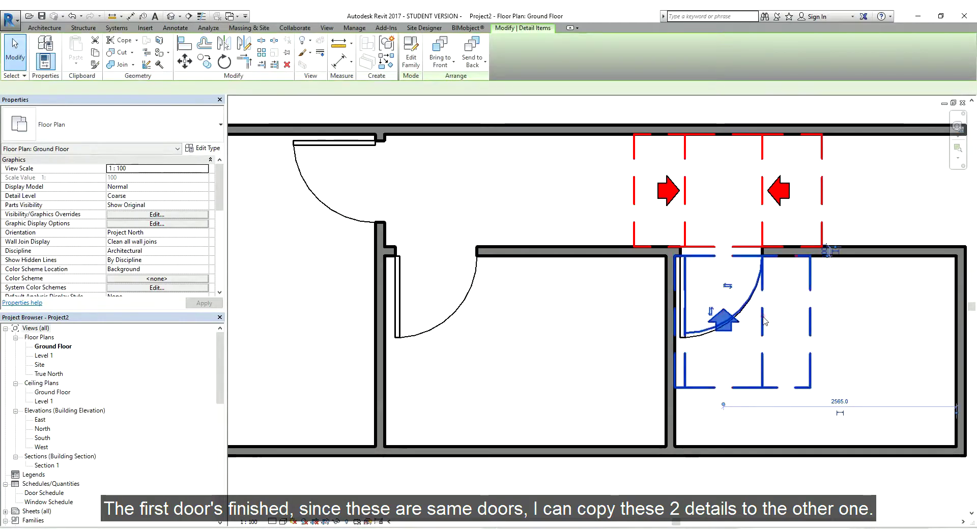
scroll(717, 309, up, 1)
key(c)
key(o)
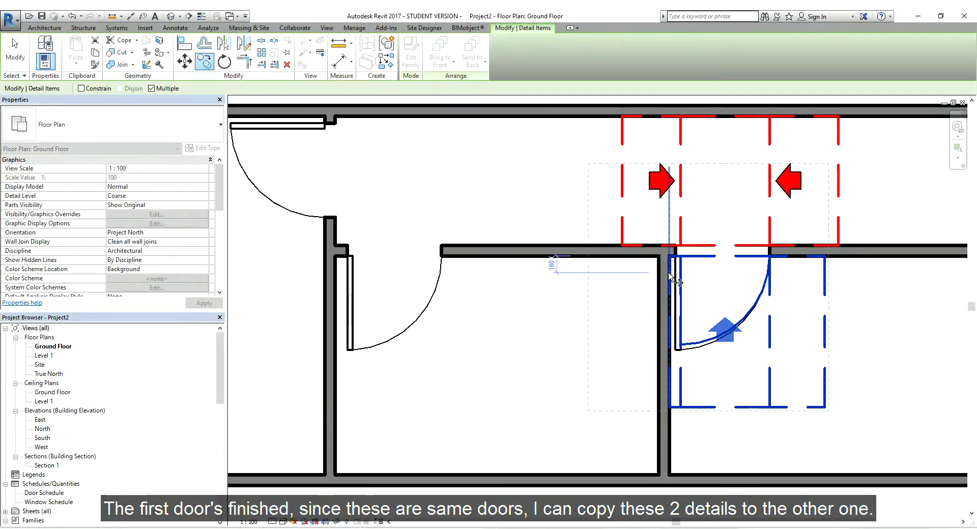
click(670, 273)
click(338, 279)
scroll(756, 300, down, 1)
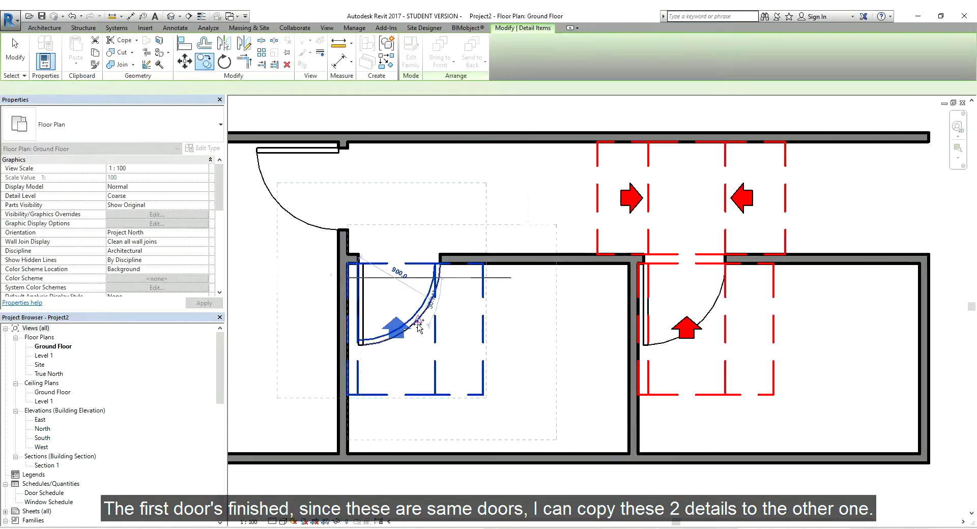
key(Escape)
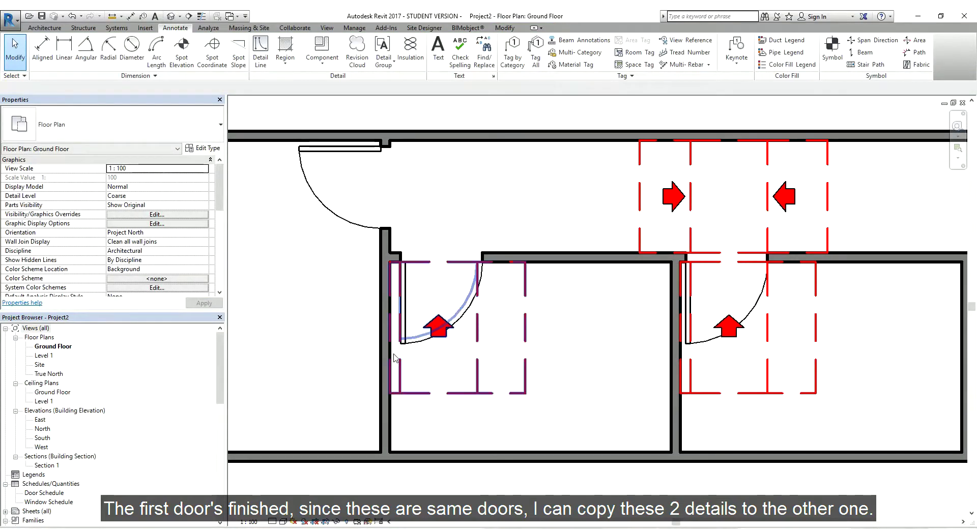
- Start and cancel an aligned dimension, then reselect and deselect the first door's room-side detail
scroll(395, 358, up, 2)
scroll(460, 418, up, 1)
key(d)
key(i)
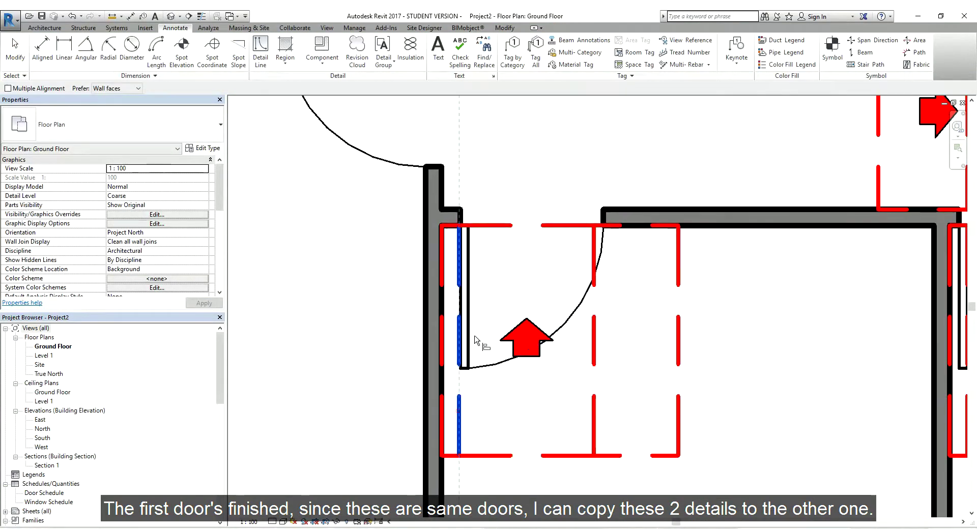
key(Escape)
scroll(529, 336, down, 1)
scroll(611, 357, down, 1)
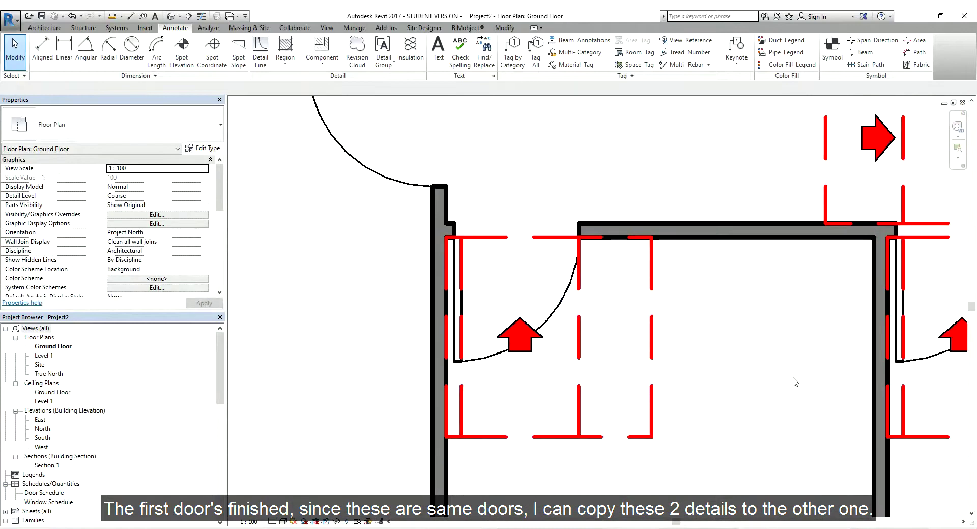
scroll(704, 370, down, 1)
scroll(705, 370, down, 1)
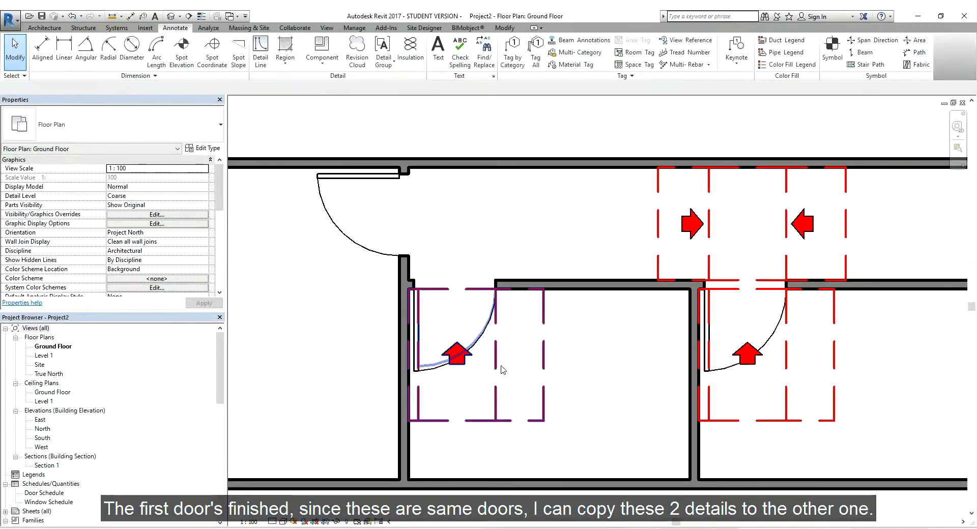
middle_drag(611, 251, 602, 253)
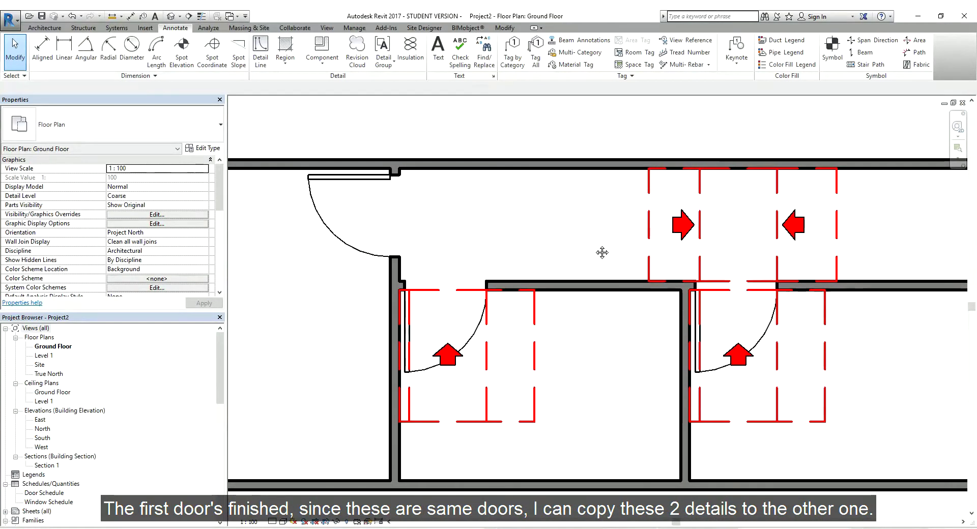
click(702, 214)
key(Escape)
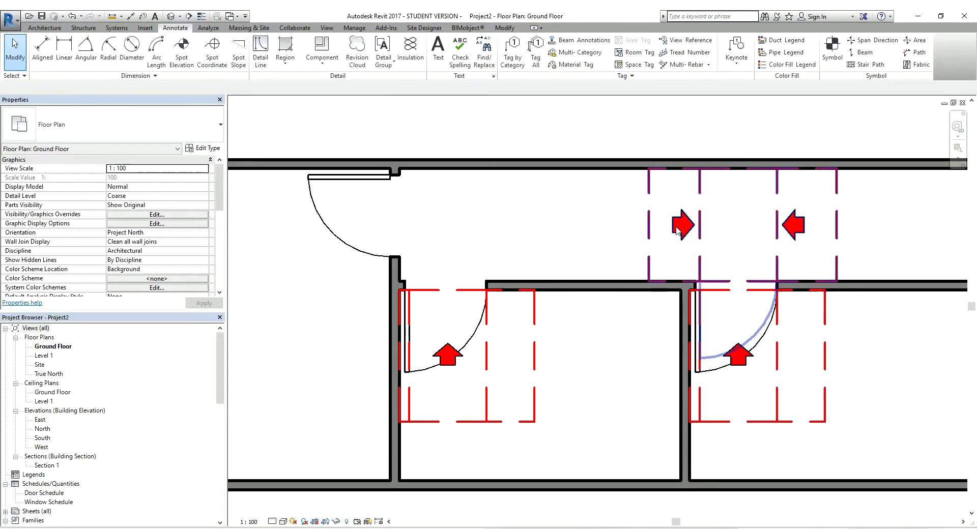
- Copy the first door's corridor-side circulation detail to the second door
click(652, 229)
scroll(700, 286, up, 3)
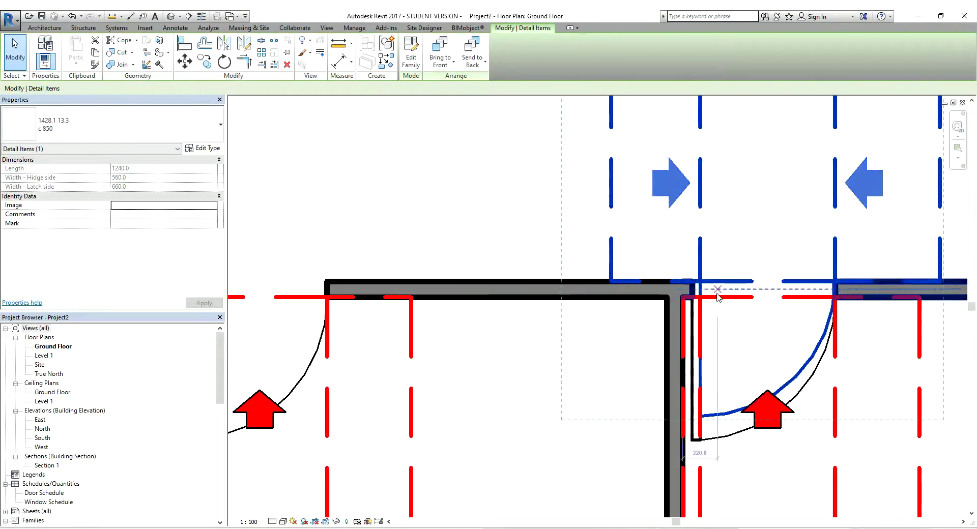
mouse_move(695, 341)
middle_down()
mouse_move(685, 296)
mouse_move(517, 265)
middle_up()
scroll(504, 262, up, 2)
click(495, 258)
scroll(509, 255, down, 2)
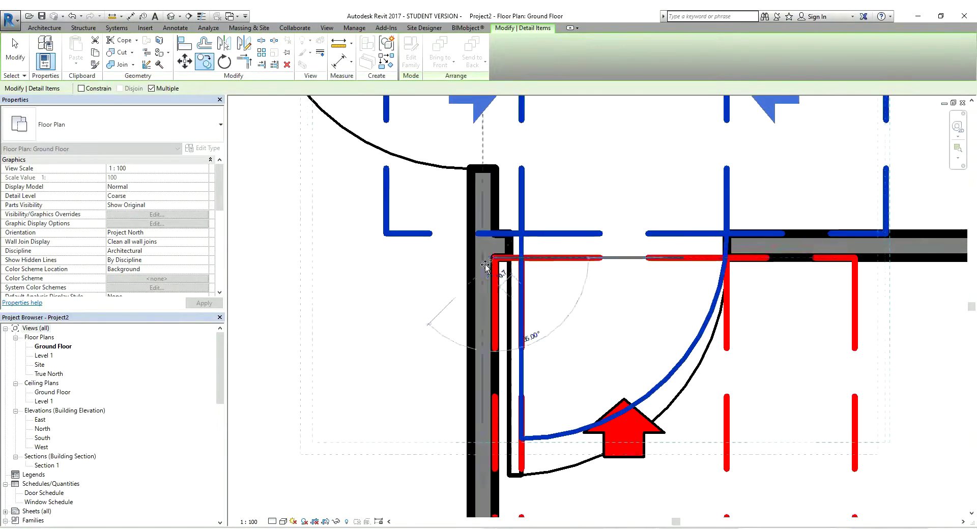
scroll(509, 255, down, 3)
key(Escape)
key(Escape)
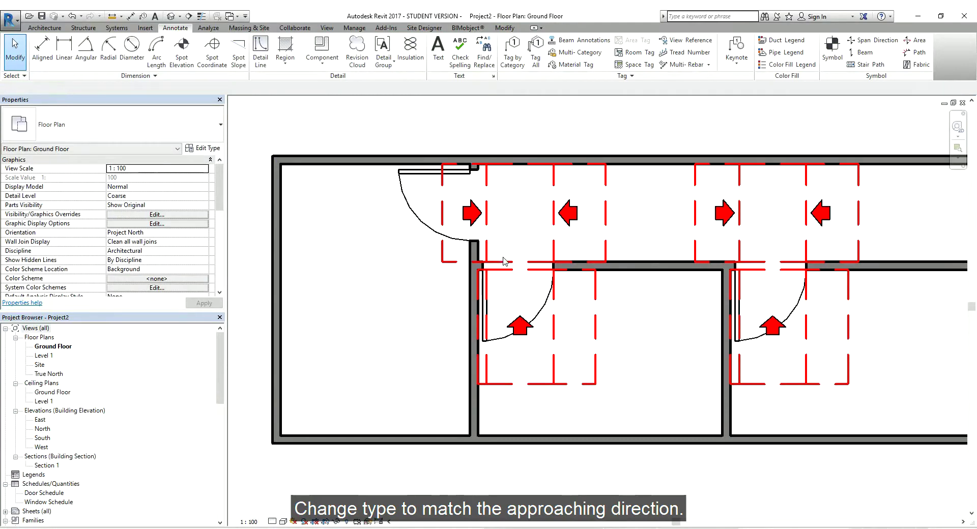
- Switch the copied corridor-side detail to type 1428.1 13.3 : b 850
click(560, 220)
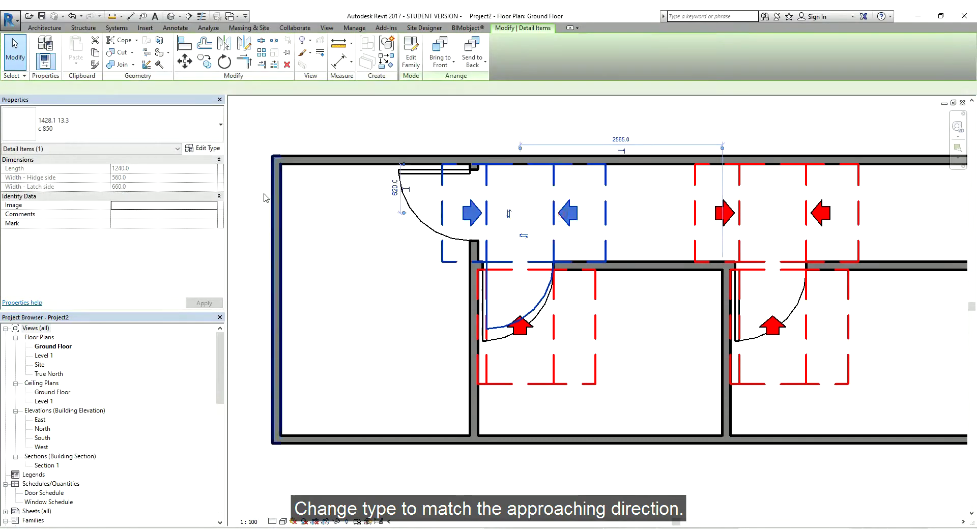
click(100, 137)
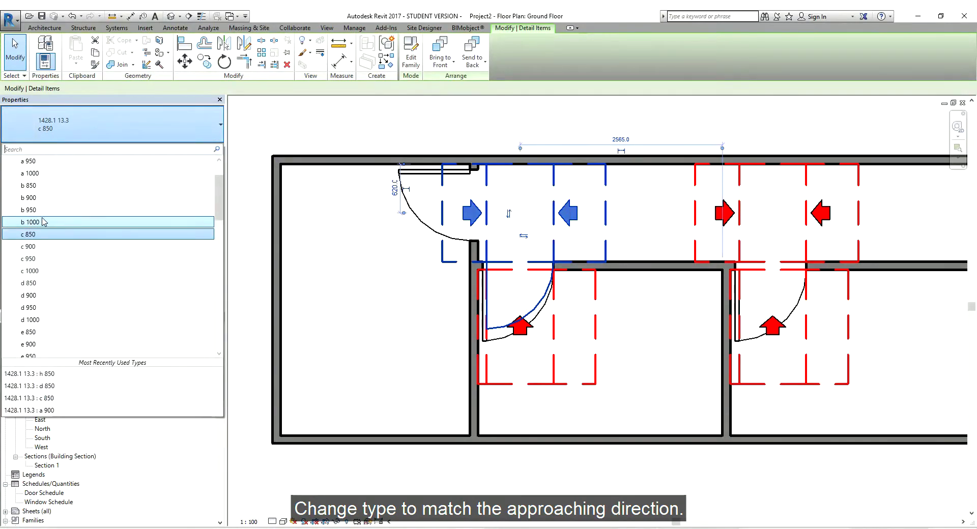
click(45, 185)
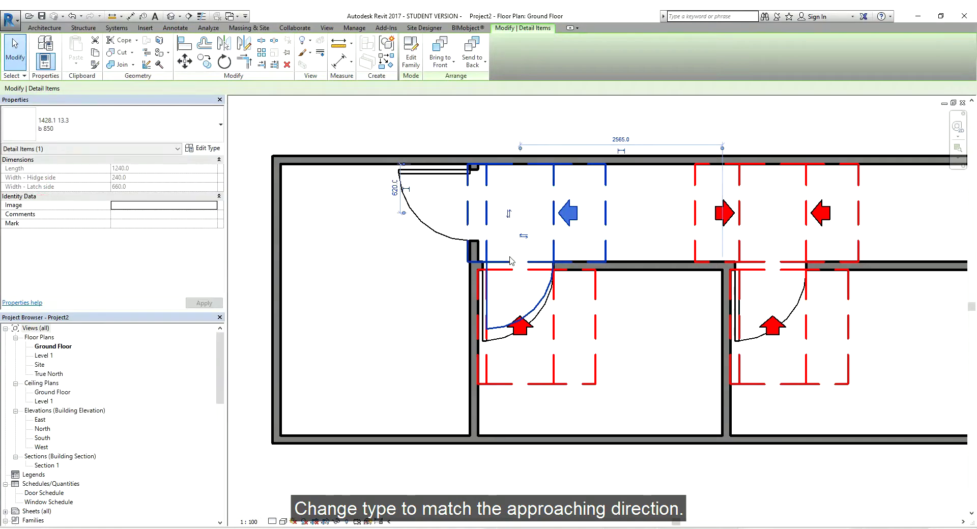
scroll(511, 261, up, 1)
key(Escape)
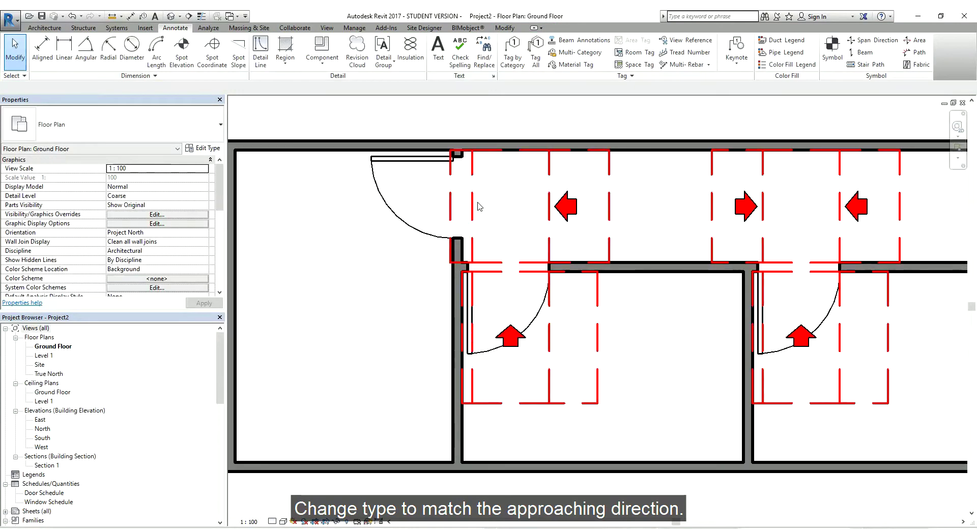
- Select the second door with both its circulation details and start moving them with MV
scroll(491, 262, up, 2)
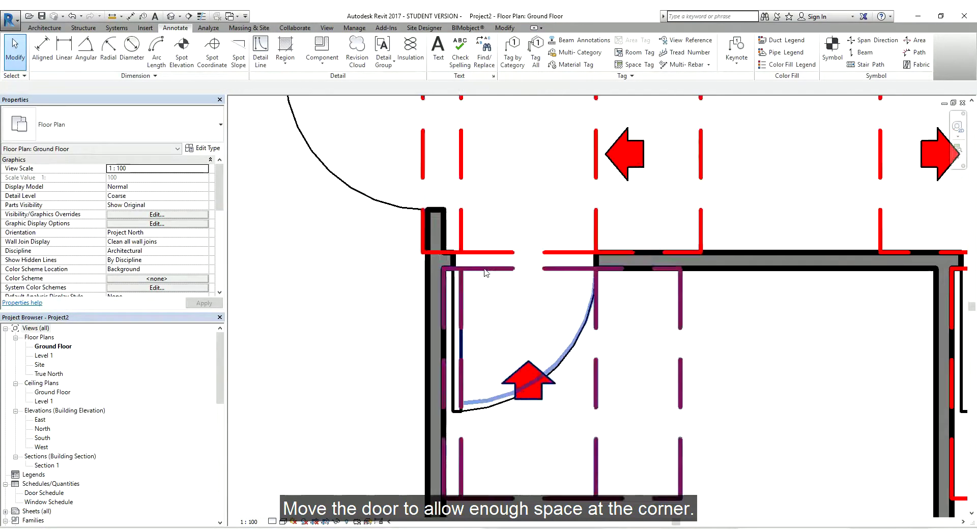
click(593, 239)
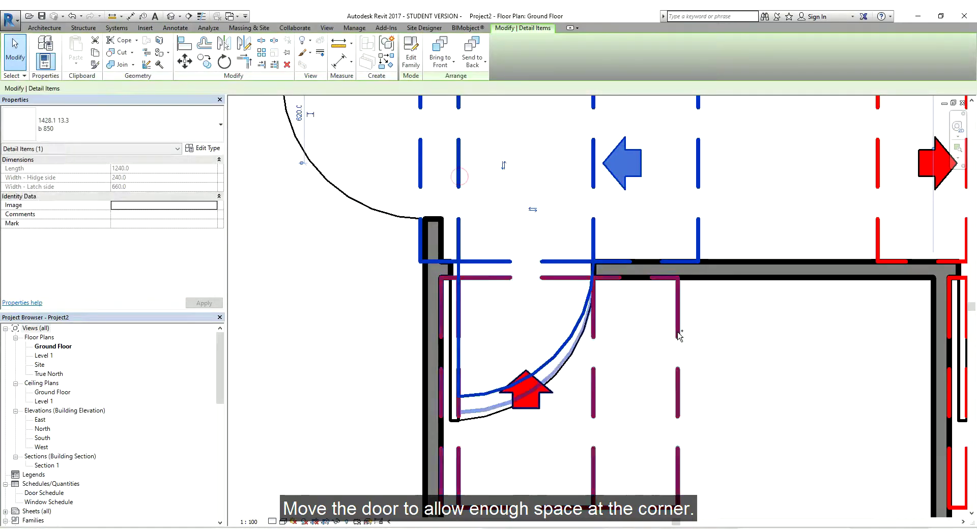
ctrl+click(495, 420)
scroll(495, 421, up, 2)
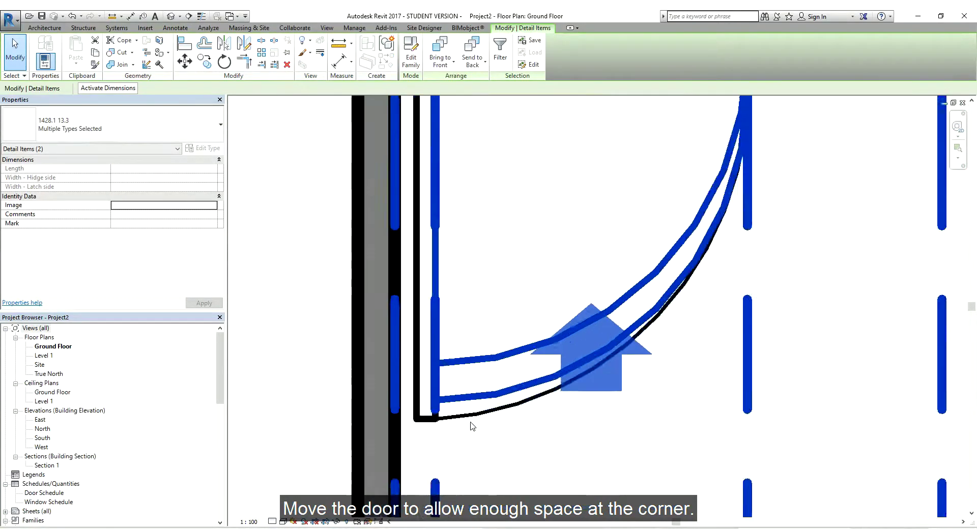
scroll(474, 423, up, 1)
ctrl+click(461, 412)
scroll(461, 411, down, 3)
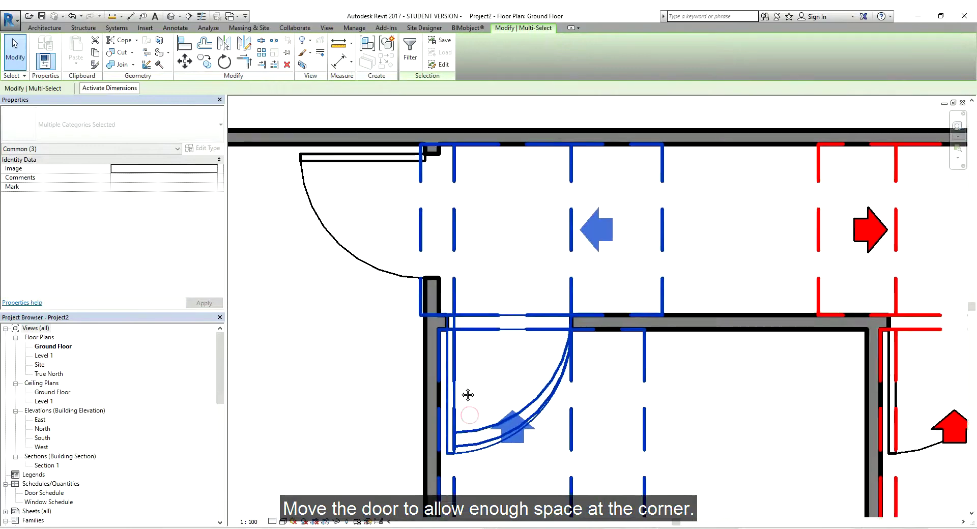
scroll(448, 367, up, 2)
scroll(441, 329, up, 1)
scroll(440, 334, up, 2)
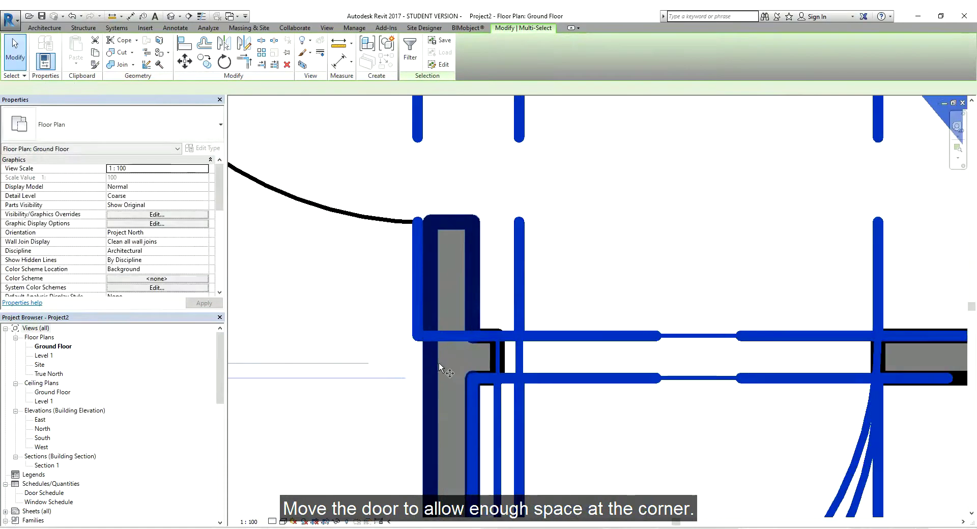
key(m)
key(v)
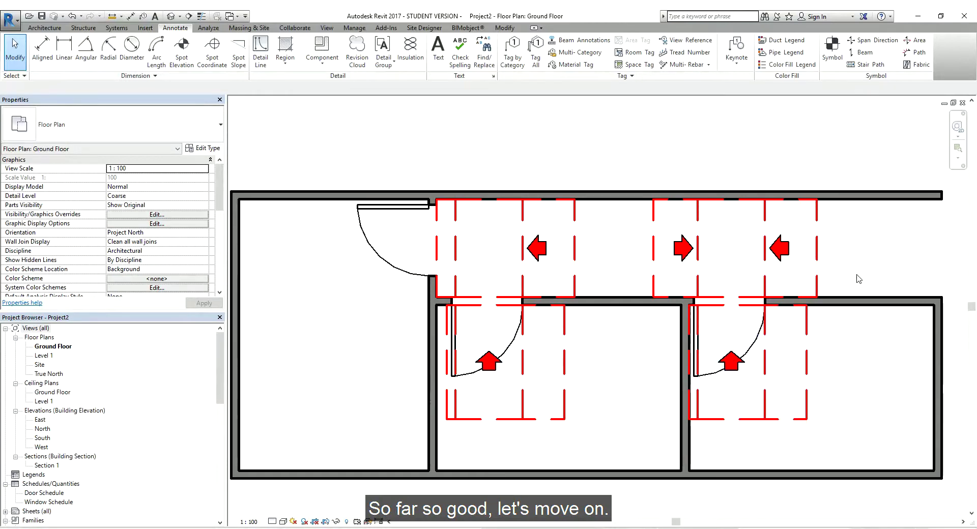
- Place a copy of the circulation detail, rotated 90°, at the upper-left door using Create Similar
scroll(461, 224, up, 2)
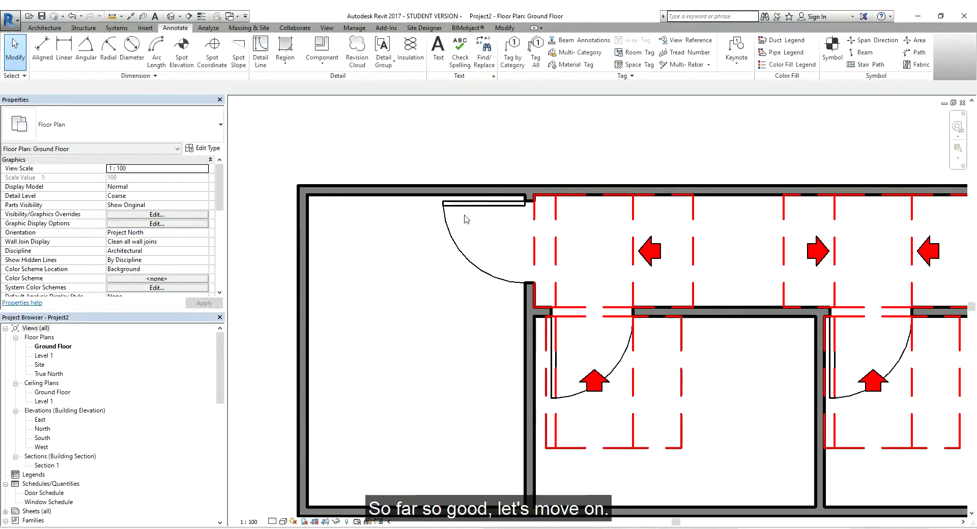
middle_drag(655, 391, 585, 377)
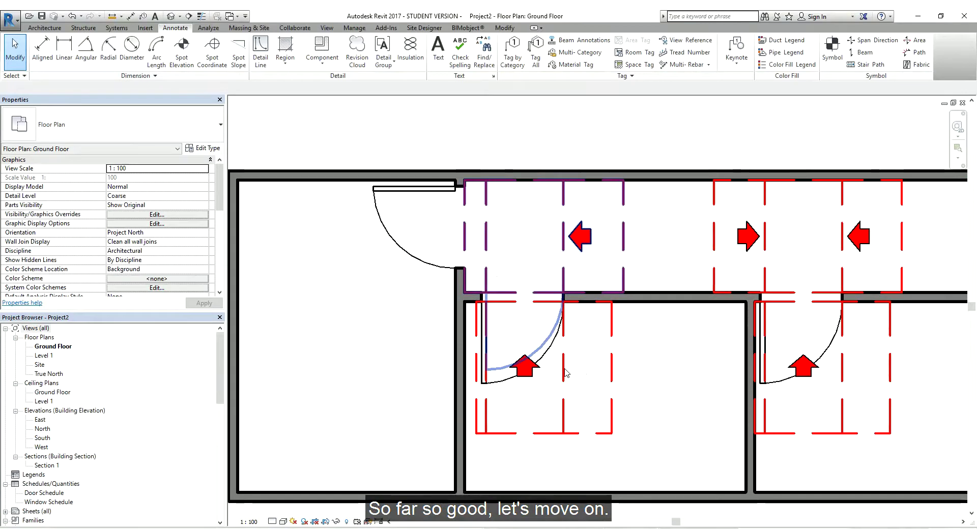
click(616, 438)
scroll(739, 484, down, 1)
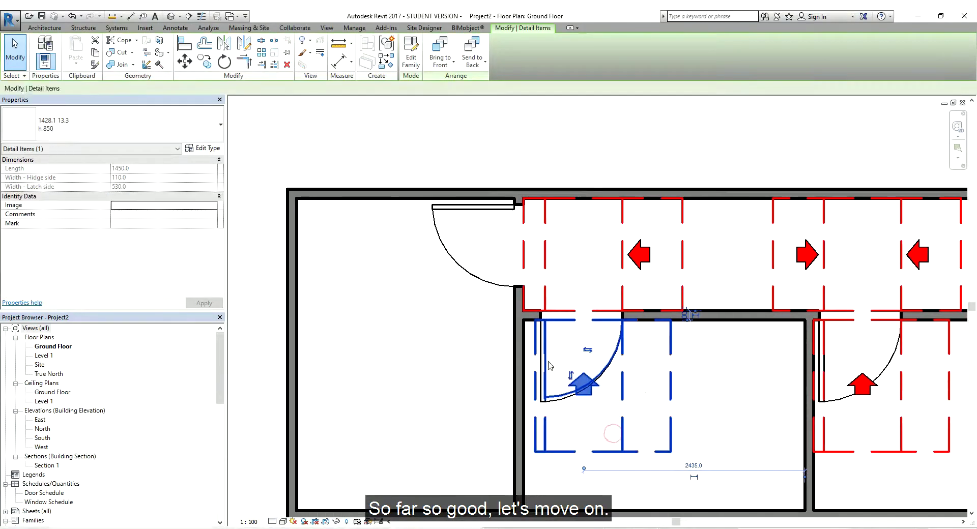
key(c)
key(s)
scroll(520, 280, up, 3)
scroll(426, 230, down, 2)
key(space)
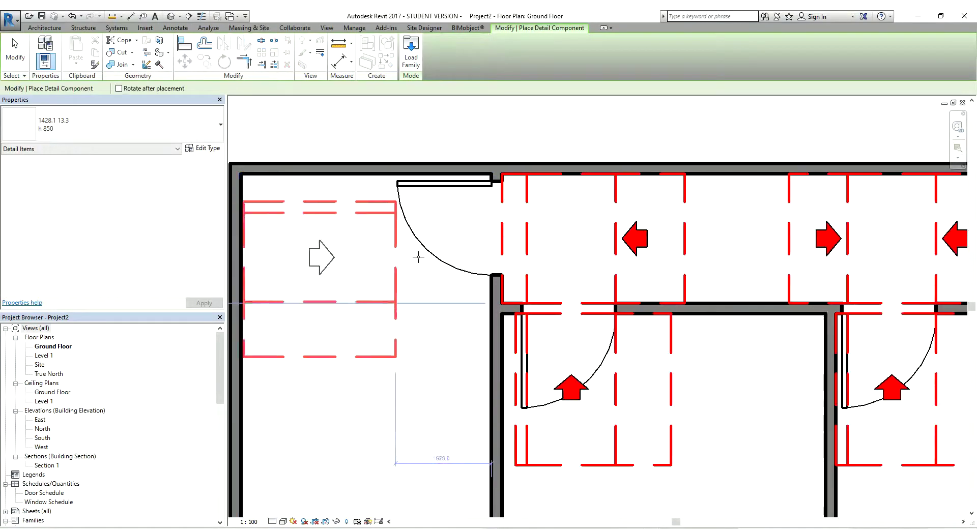
scroll(415, 258, up, 1)
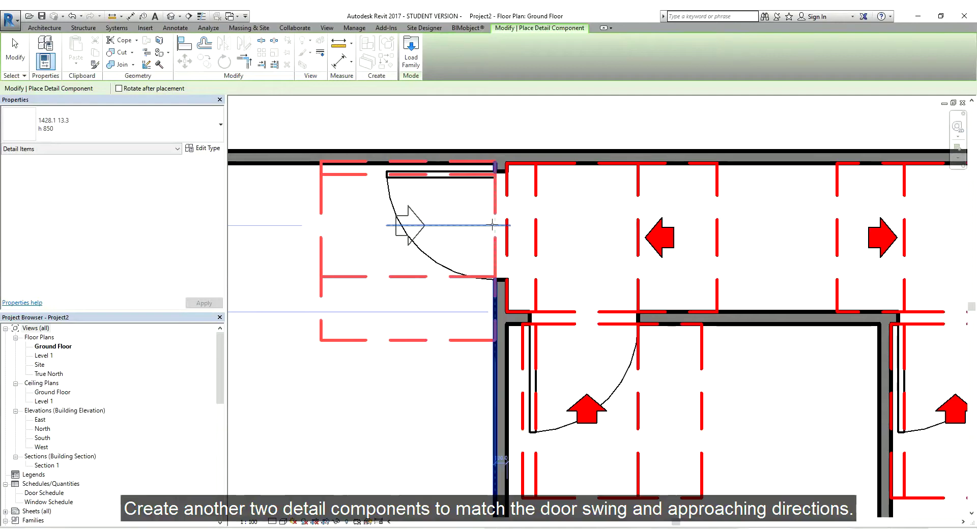
click(492, 227)
scroll(469, 234, down, 1)
key(Escape)
key(Escape)
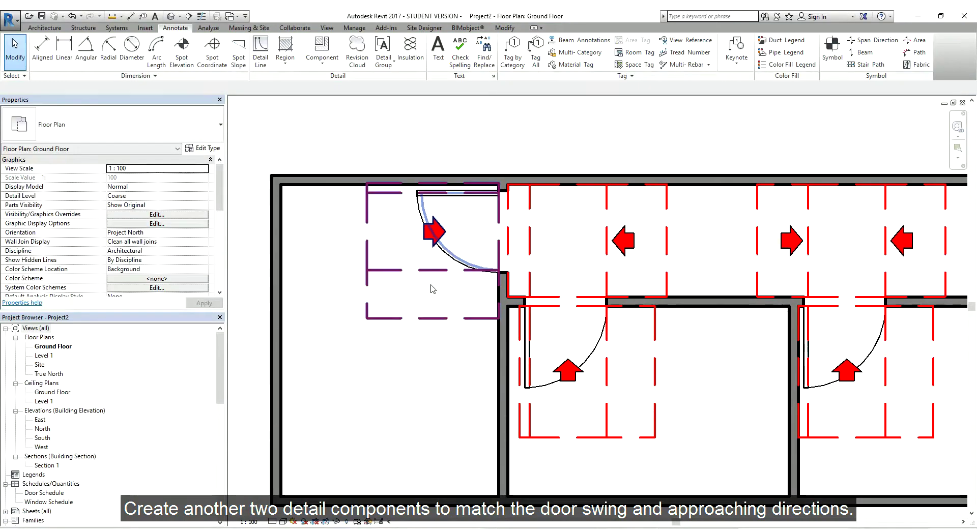
- Align the new detail's lines to the wall face
scroll(422, 227, up, 2)
scroll(425, 224, up, 1)
scroll(422, 229, up, 1)
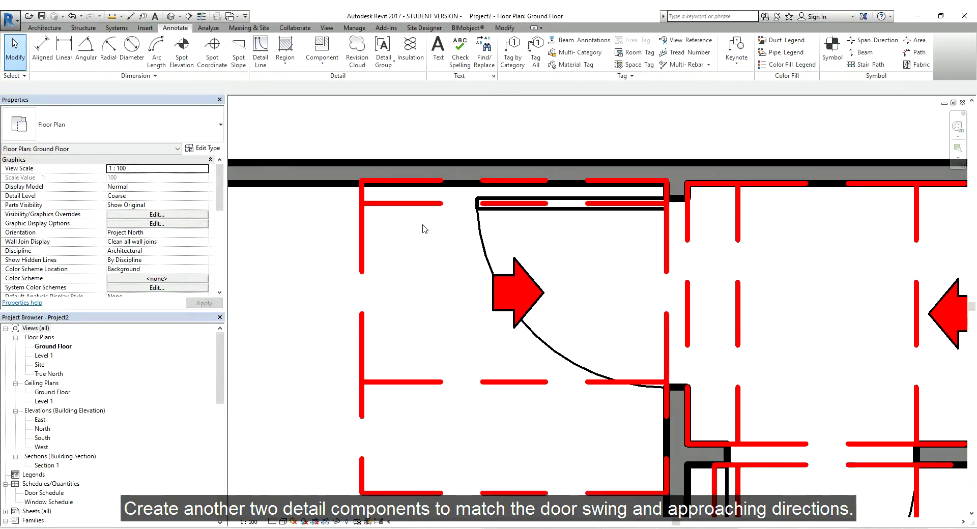
click(327, 186)
scroll(355, 189, up, 2)
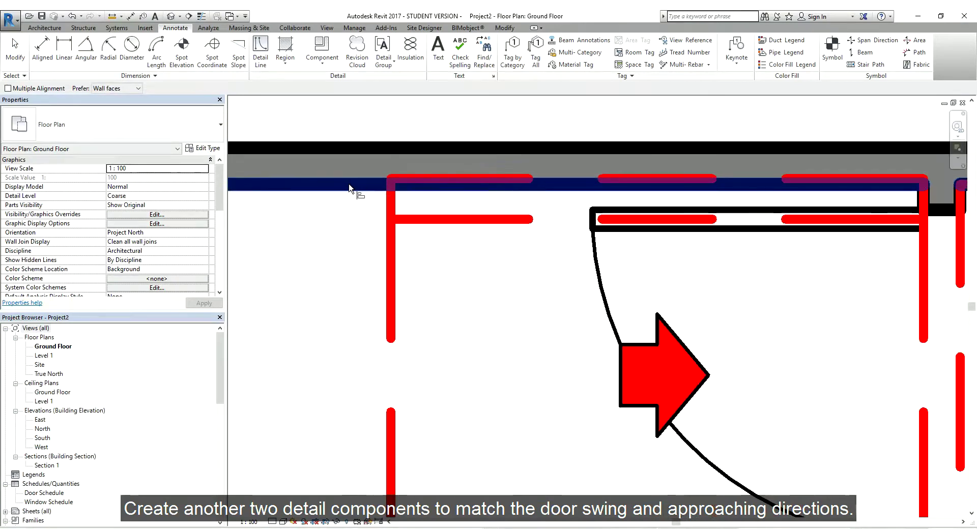
click(450, 175)
scroll(524, 207, down, 2)
key(Escape)
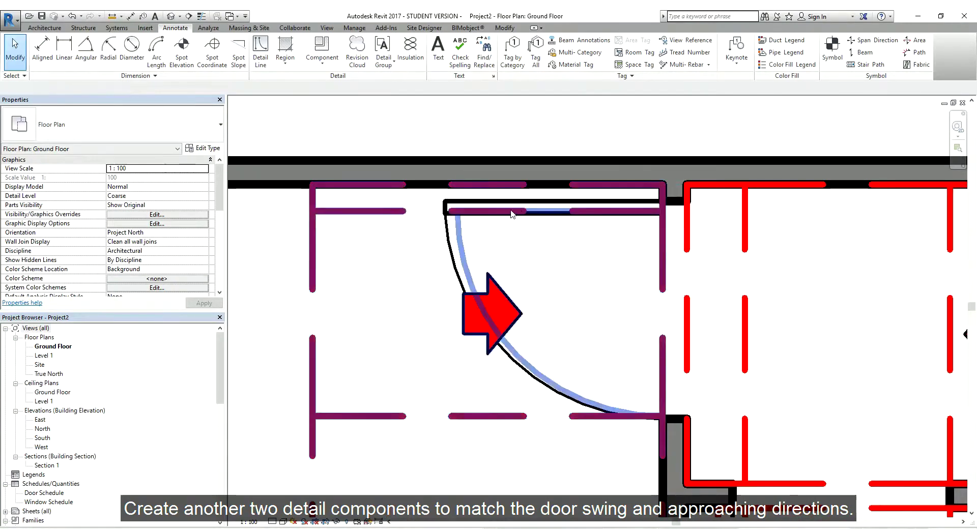
- Align the detail's inner line with the door
scroll(580, 221, down, 1)
scroll(548, 231, down, 3)
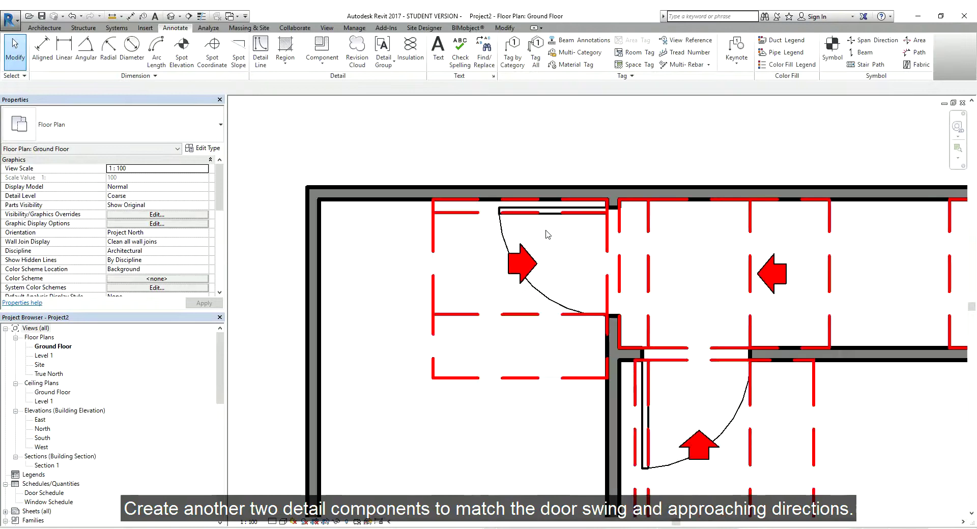
scroll(534, 259, up, 1)
scroll(491, 242, up, 1)
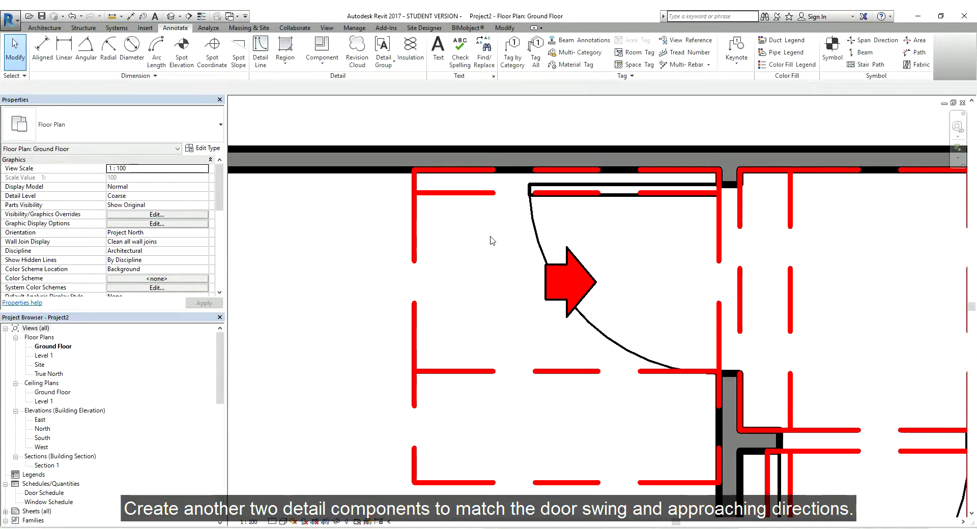
key(a)
key(l)
scroll(491, 209, up, 1)
scroll(489, 219, up, 2)
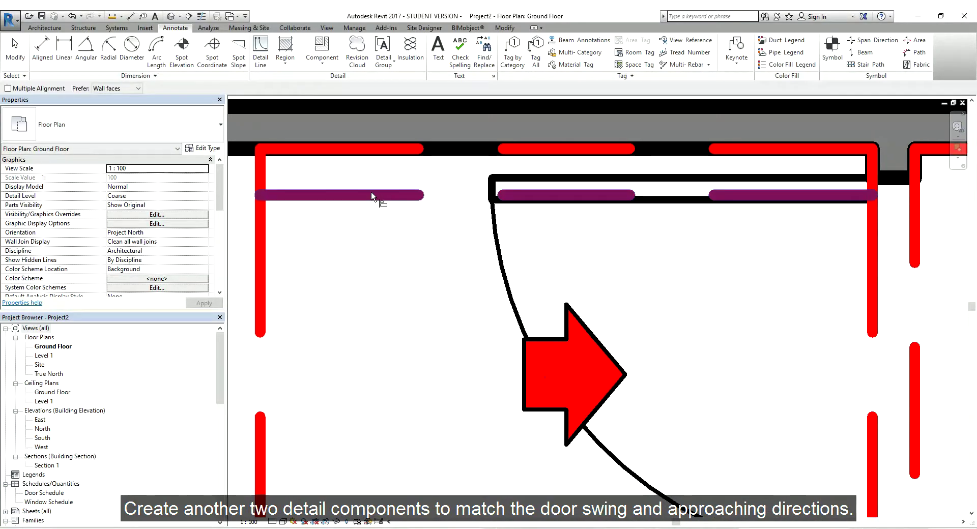
click(661, 204)
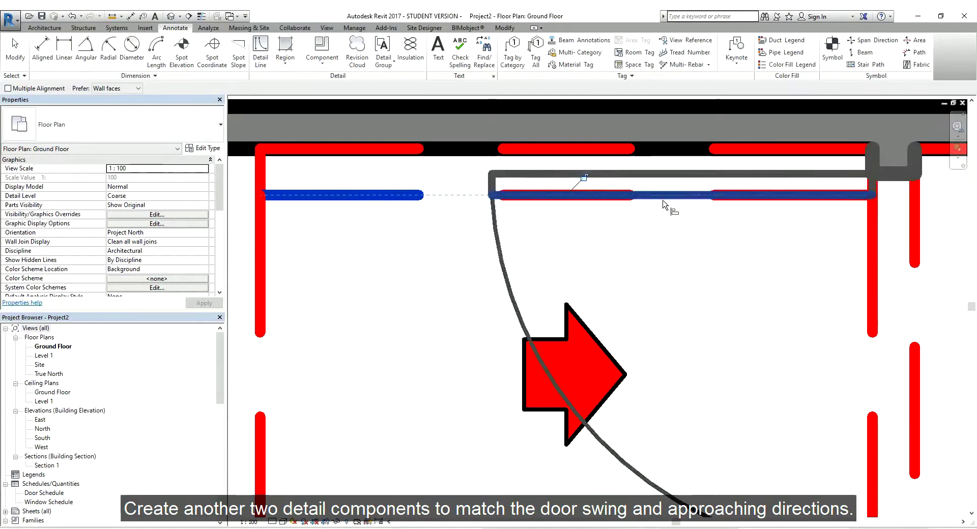
key(Escape)
key(Escape)
- Temporarily hide the circulation details at the corridor door and the lower room door
scroll(636, 219, down, 1)
scroll(636, 244, down, 1)
middle_drag(639, 255, 616, 224)
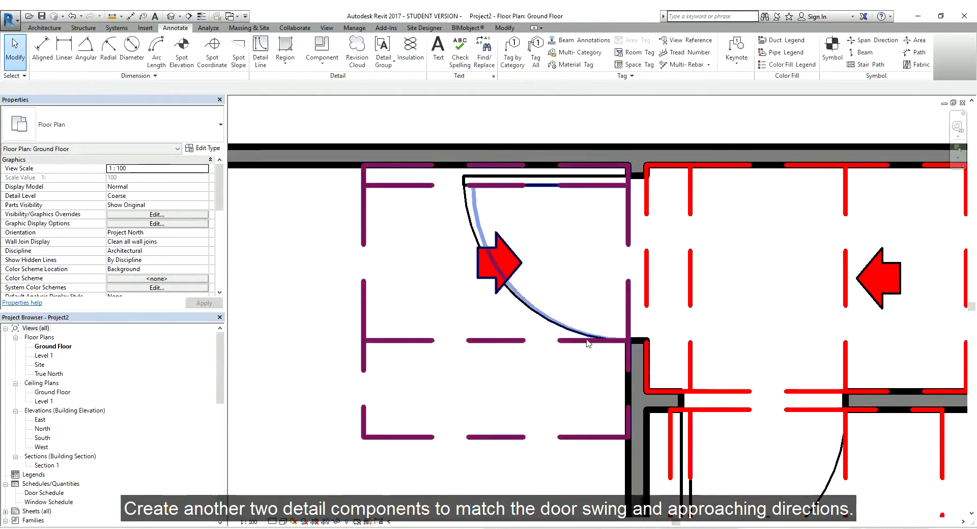
scroll(588, 343, down, 1)
mouse_move(600, 265)
middle_down()
mouse_move(507, 287)
mouse_move(519, 266)
middle_up()
scroll(507, 286, down, 2)
click(487, 311)
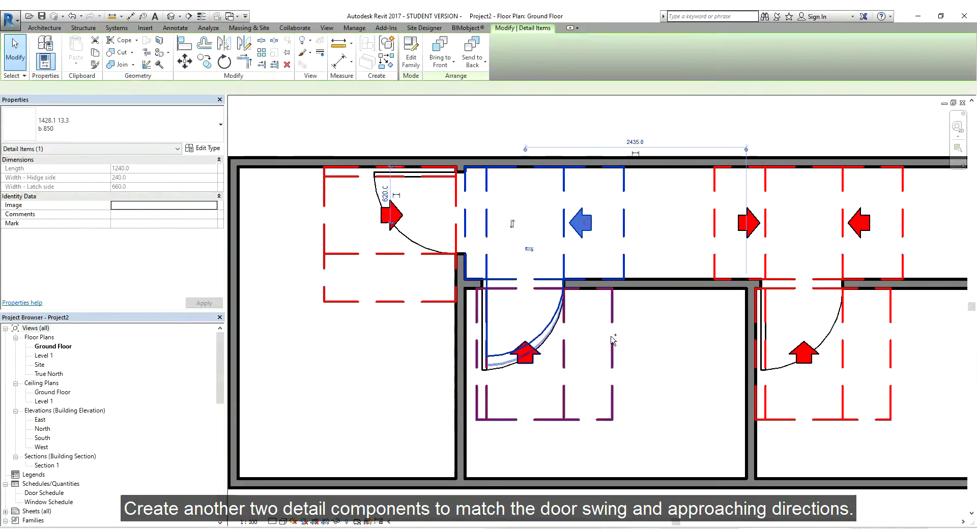
ctrl+click(613, 317)
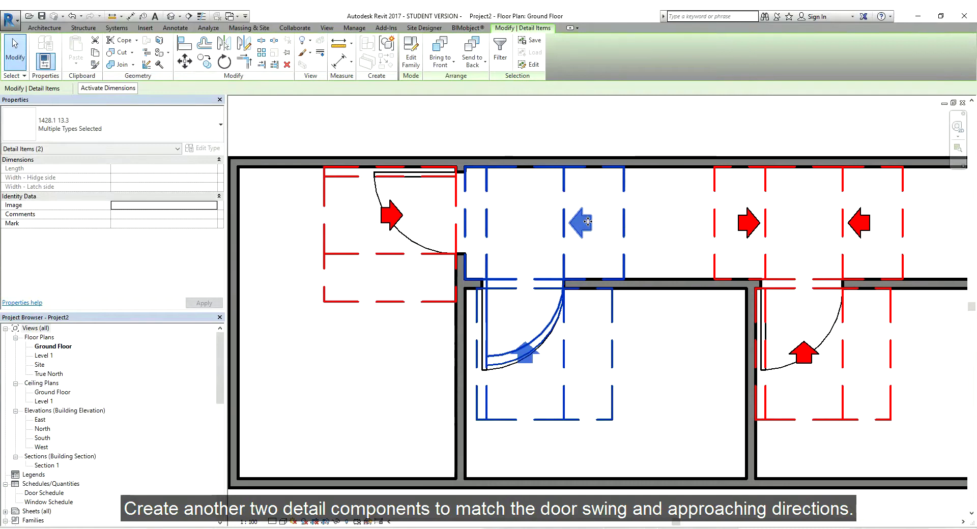
key(h)
key(h)
scroll(559, 240, up, 2)
- Mirror a copy of the upper-left door's circulation detail across the wall line
scroll(546, 244, up, 1)
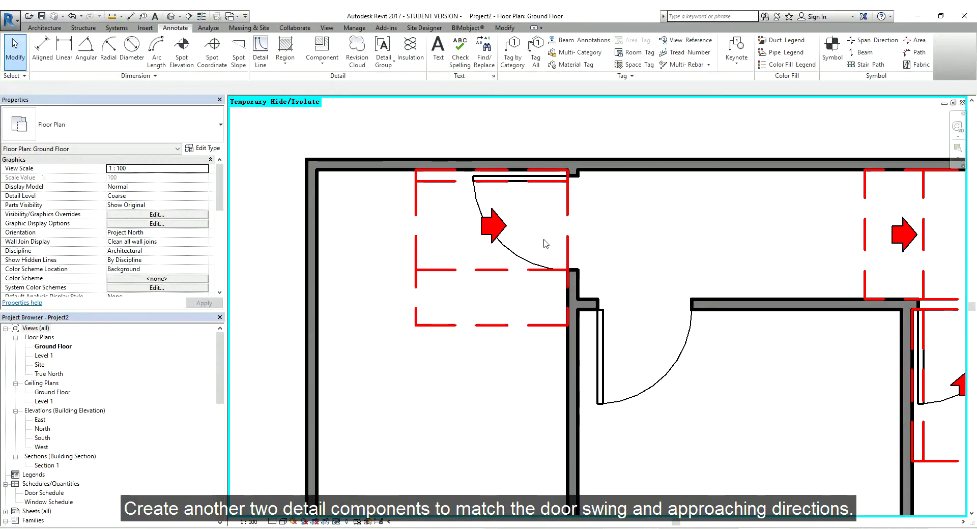
click(417, 270)
key(m)
key(m)
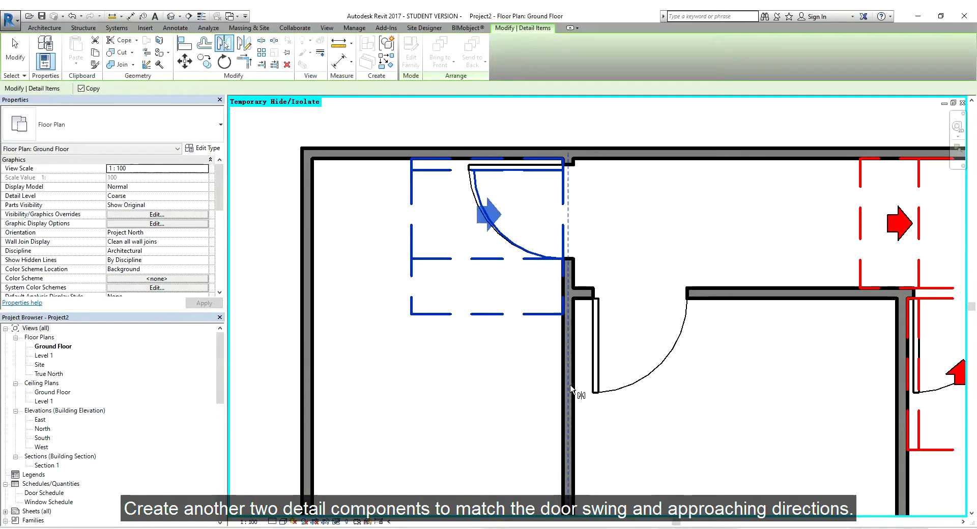
click(572, 389)
key(Escape)
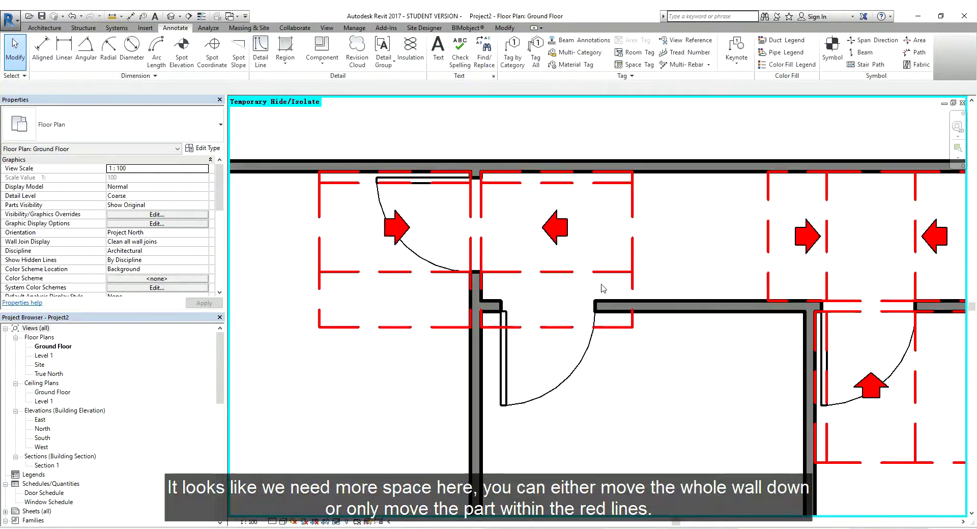
- Change the mirrored copy to type d 850 in the Type Selector
click(633, 235)
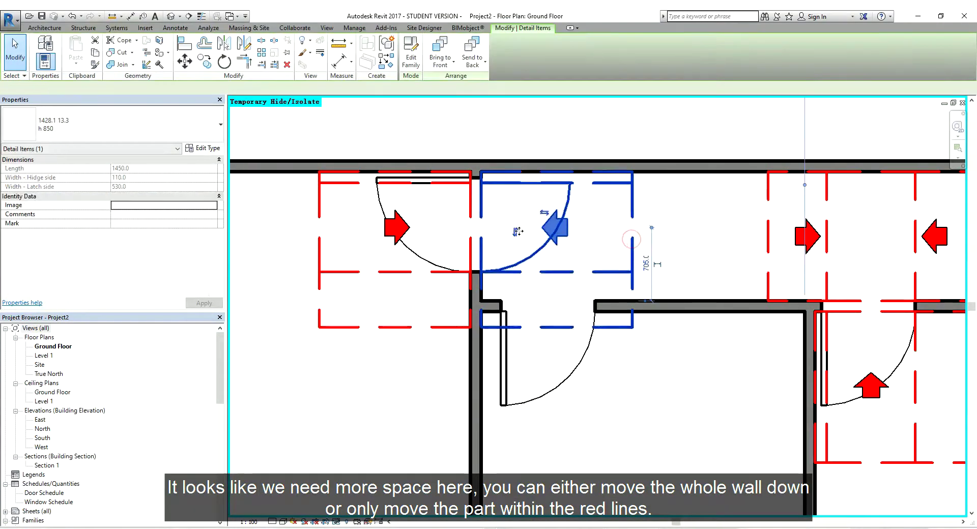
click(126, 132)
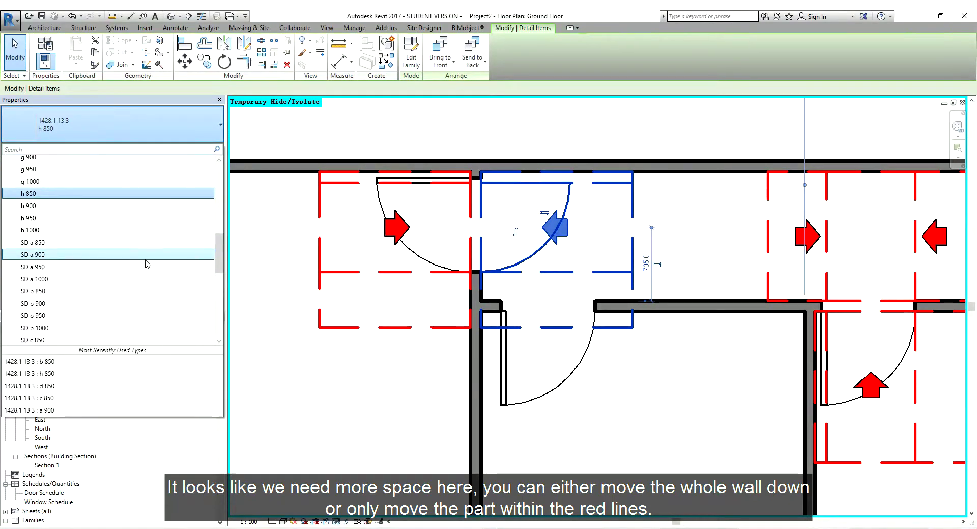
scroll(144, 262, up, 2)
scroll(144, 263, up, 1)
scroll(120, 262, up, 2)
scroll(110, 261, up, 1)
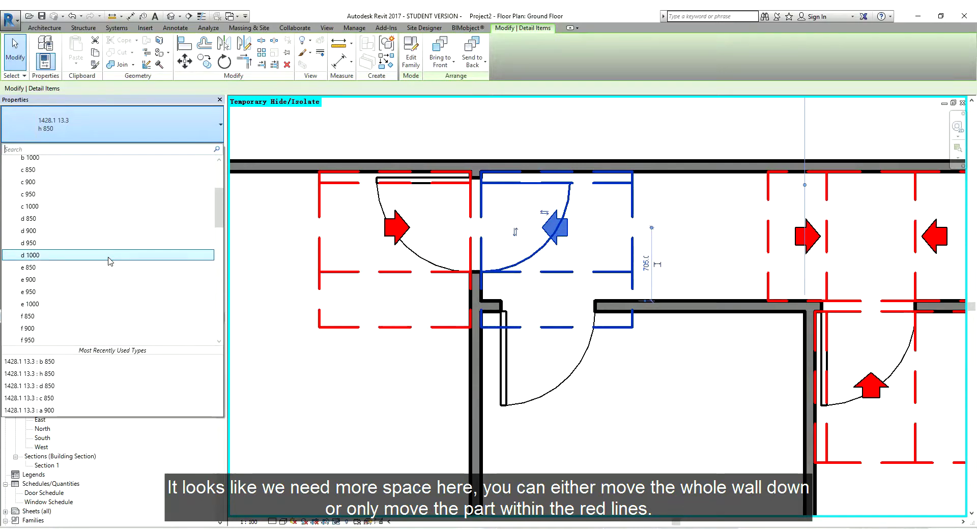
scroll(109, 260, up, 2)
scroll(104, 258, up, 2)
scroll(98, 253, up, 1)
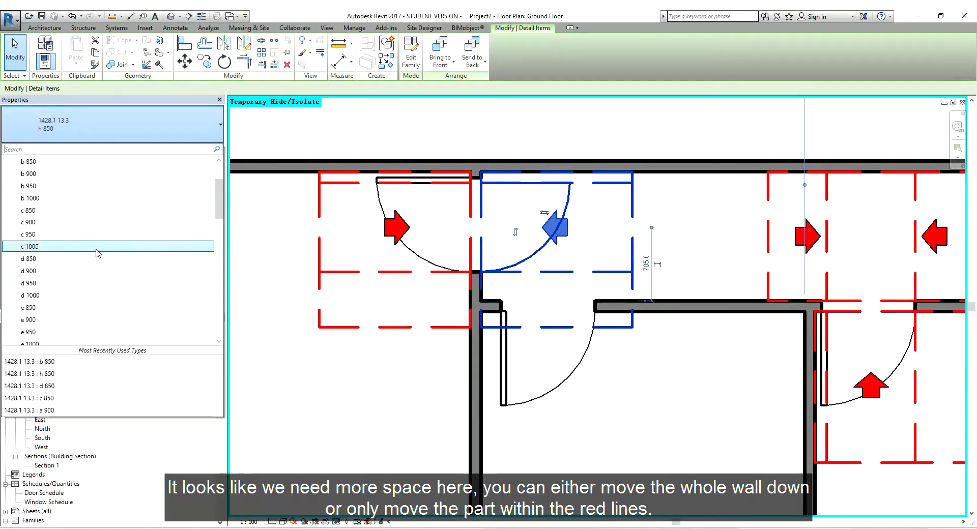
click(96, 259)
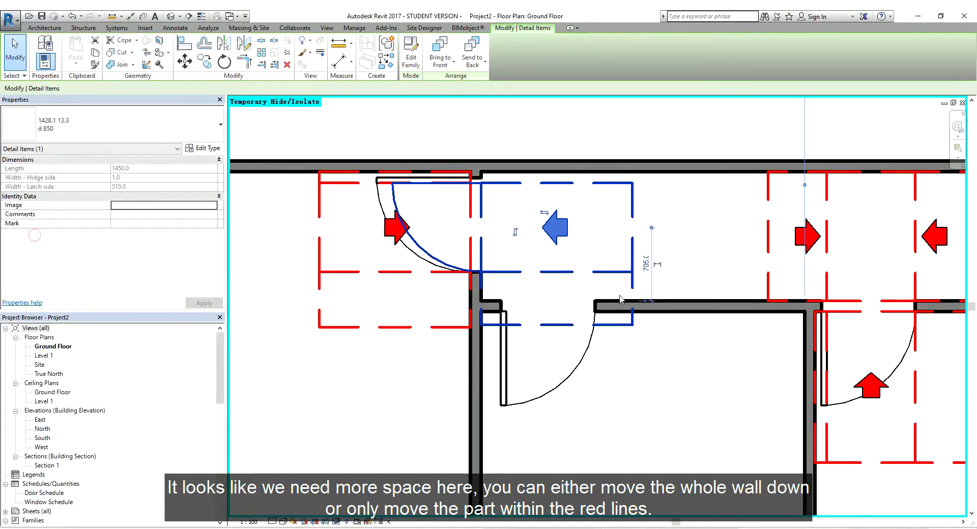
key(Escape)
scroll(637, 330, down, 1)
mouse_move(636, 330)
middle_down()
mouse_move(661, 332)
mouse_move(630, 267)
middle_up()
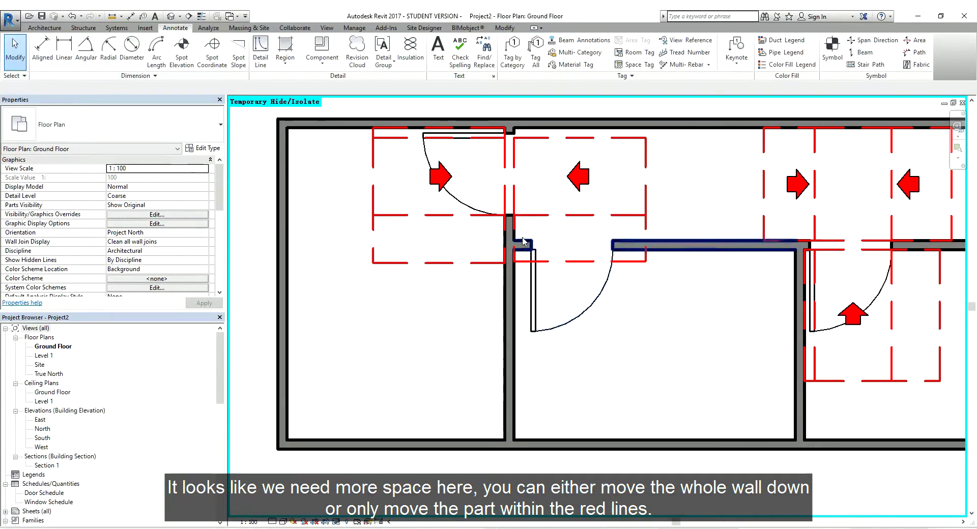
- Select the wall above the lower door and start a matching wall with Create Similar
middle_drag(539, 257, 523, 278)
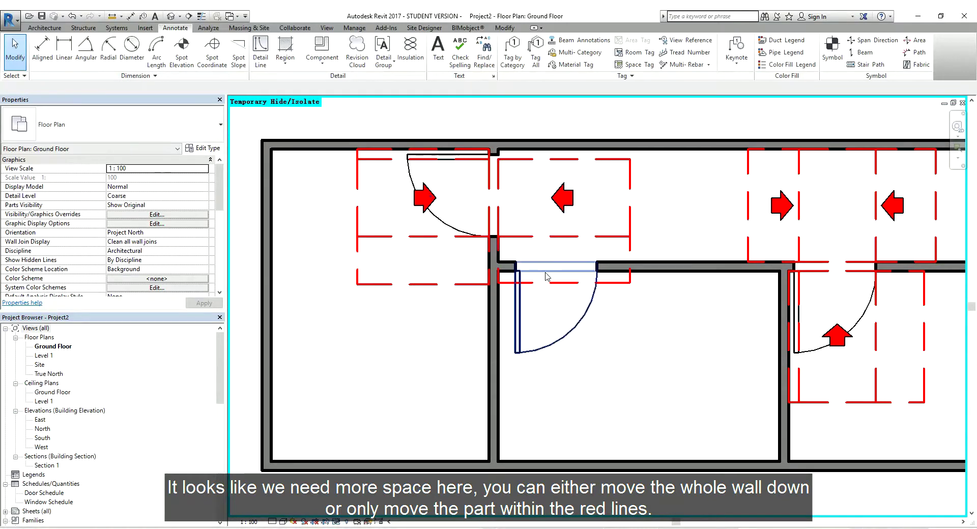
scroll(549, 275, up, 1)
scroll(607, 270, up, 1)
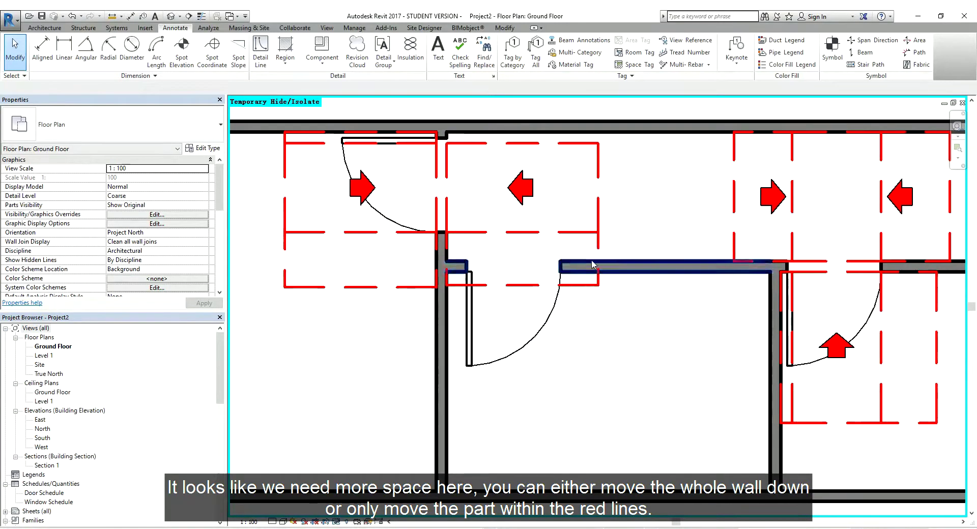
mouse_move(711, 296)
middle_down()
mouse_move(486, 260)
mouse_move(672, 255)
middle_up()
scroll(637, 252, up, 2)
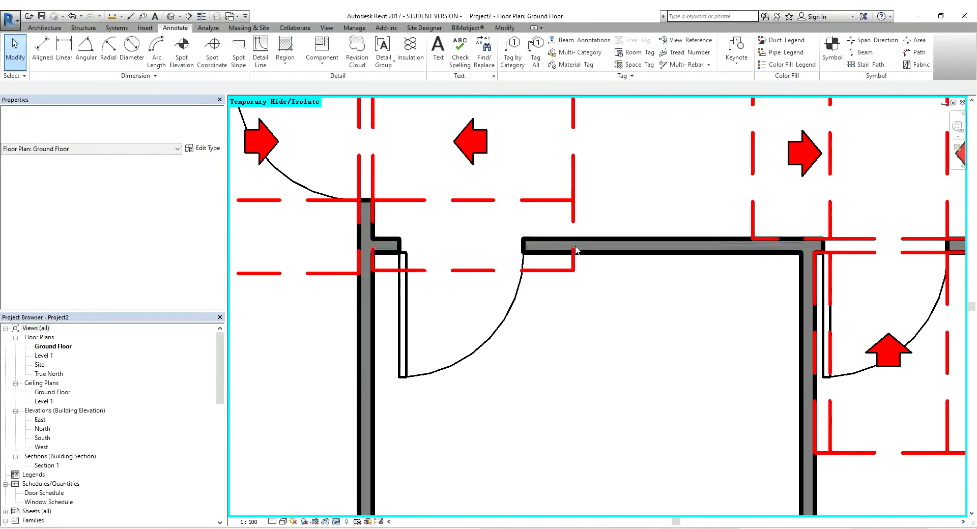
click(642, 248)
key(Escape)
click(614, 249)
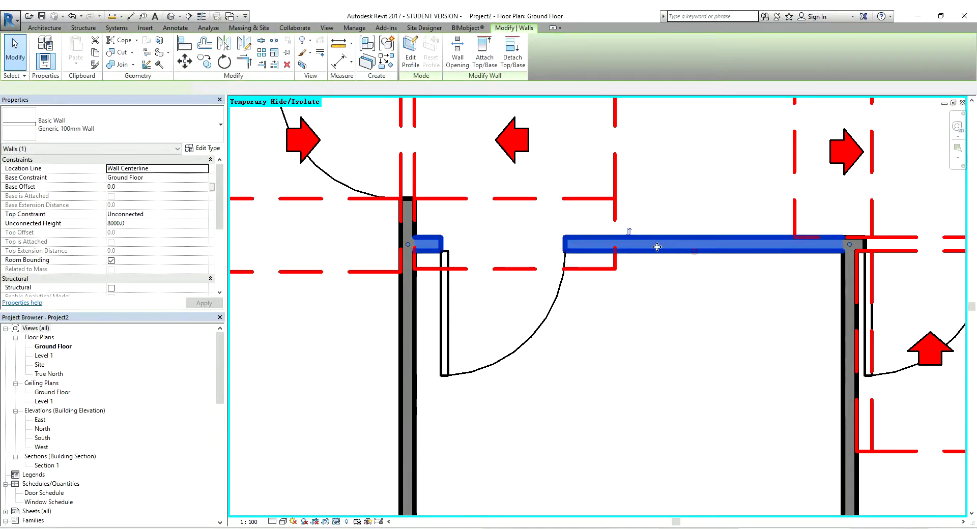
key(c)
key(s)
click(615, 251)
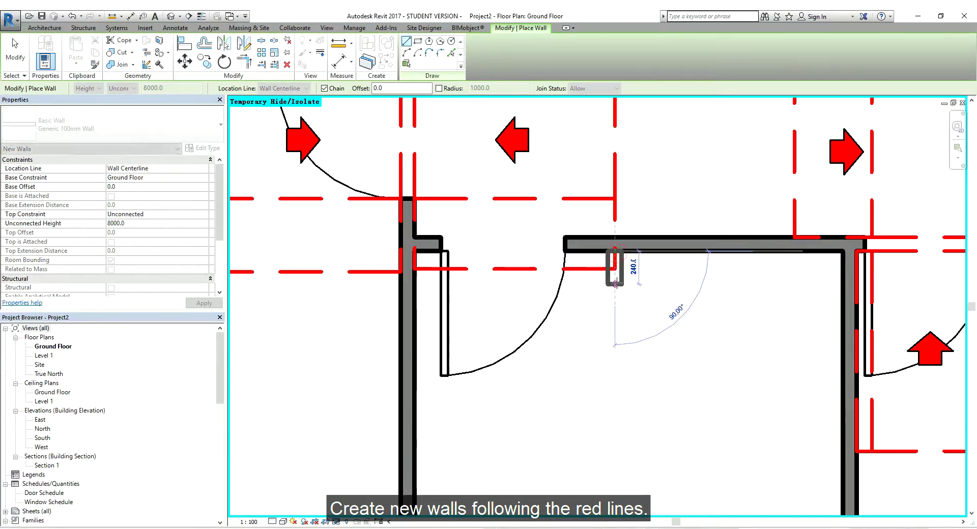
key(Escape)
scroll(615, 284, up, 1)
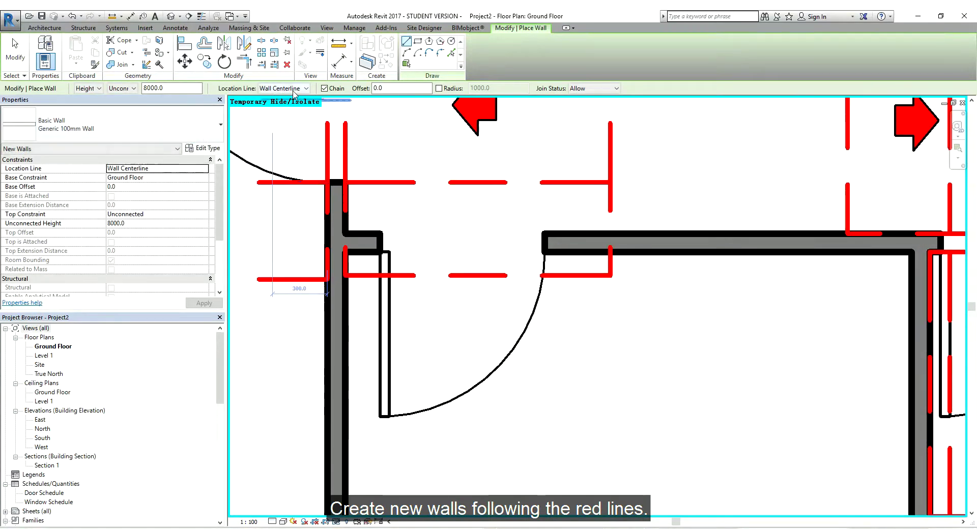
- Draw a Generic 100mm wall along the red line with Location Line set to Finish Face: Exterior
click(294, 90)
click(286, 114)
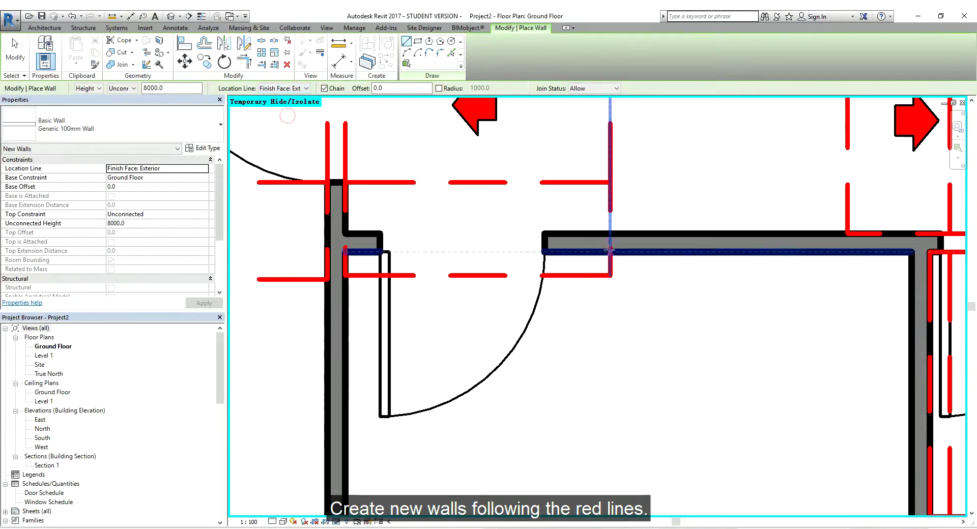
click(611, 253)
scroll(611, 301, down, 1)
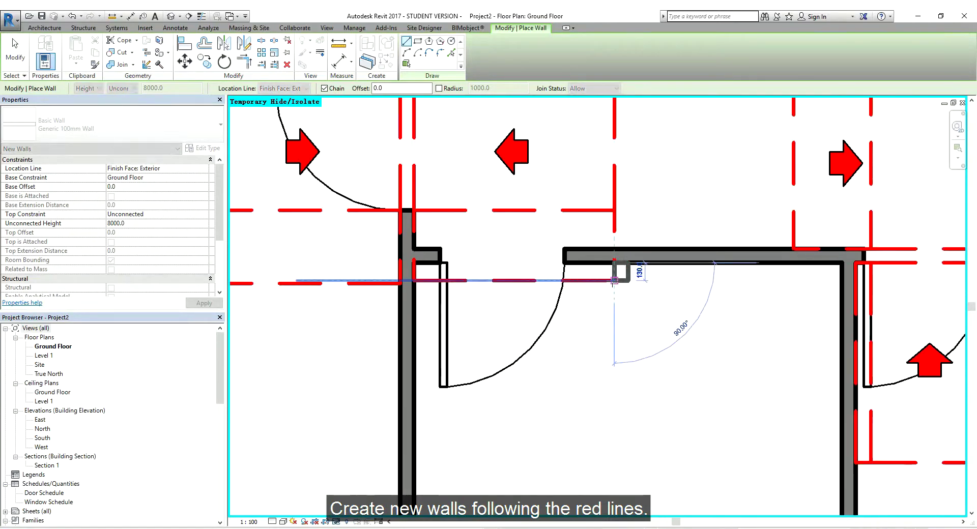
click(614, 281)
click(414, 281)
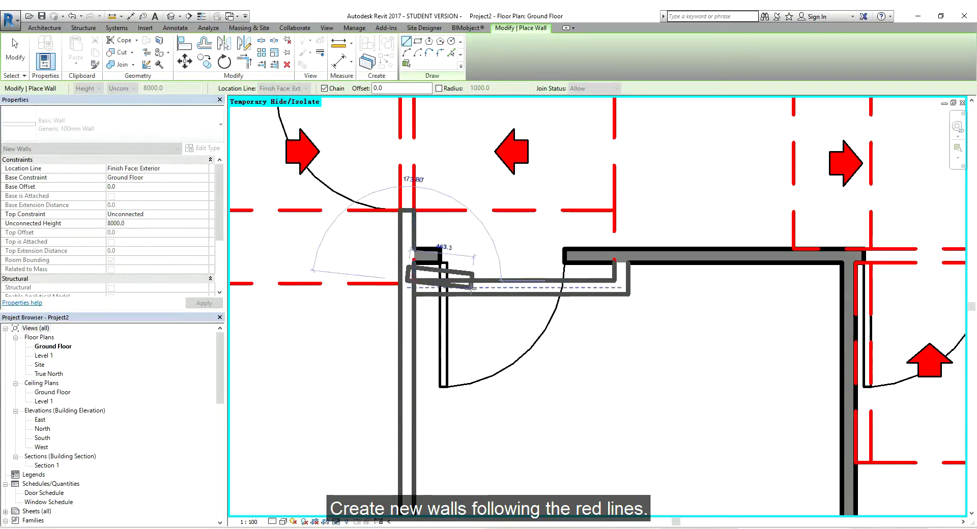
key(Escape)
key(Escape)
click(562, 275)
- Cancel the attempted copy and placement of the third door
key(c)
key(o)
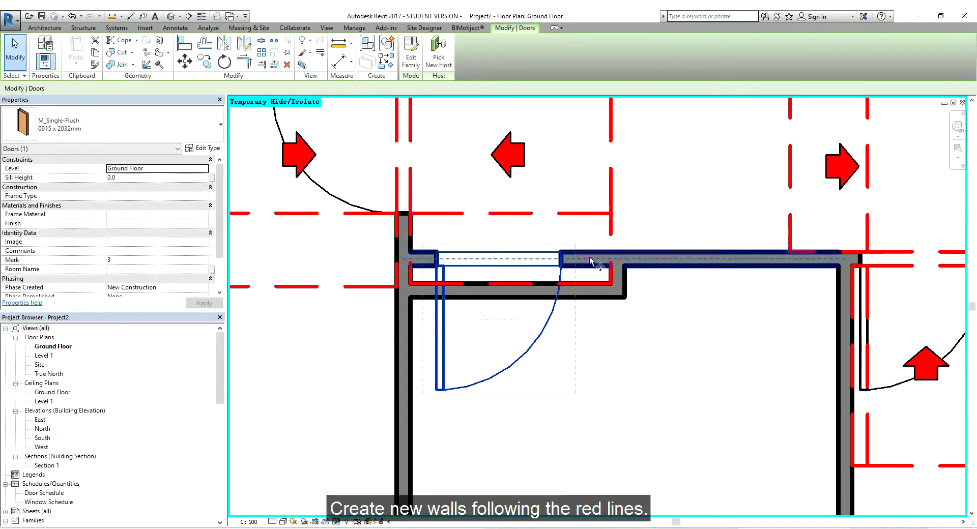
key(Escape)
key(Escape)
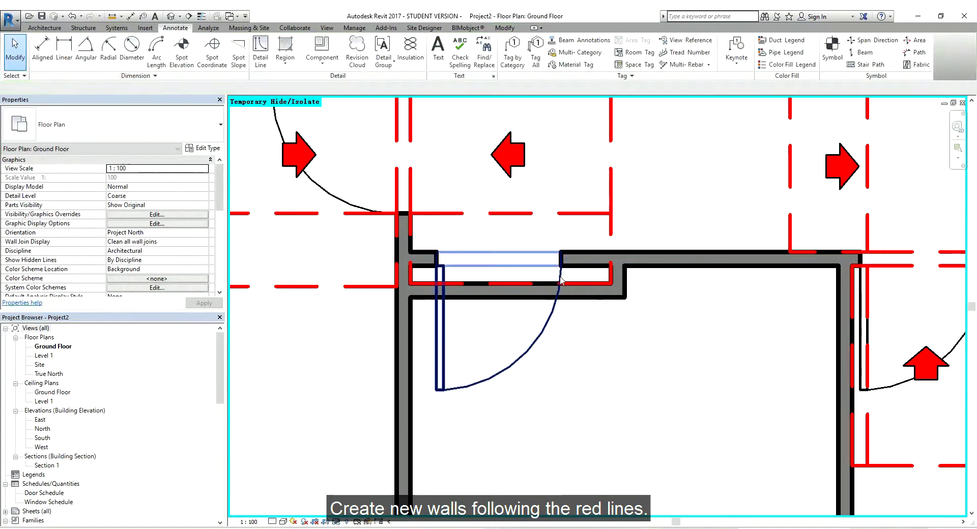
click(494, 249)
key(c)
key(s)
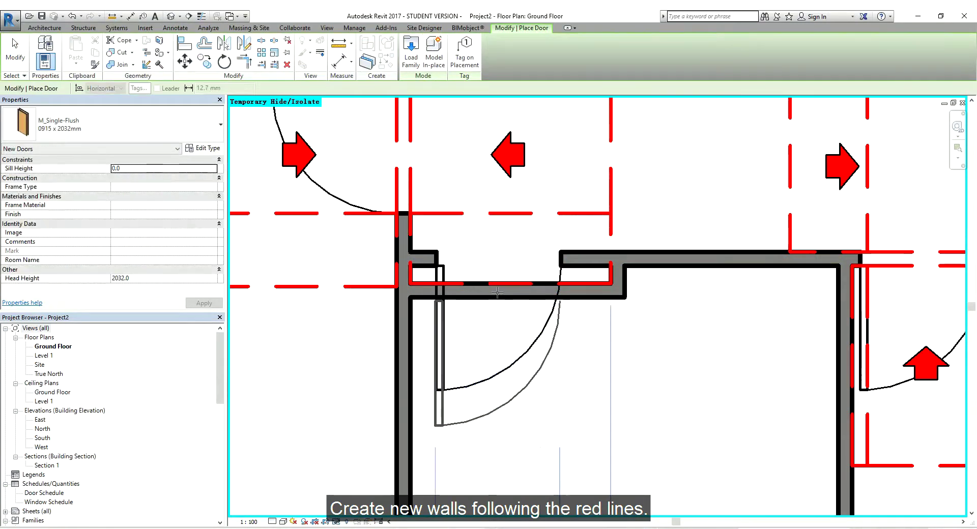
scroll(509, 298, up, 1)
key(Escape)
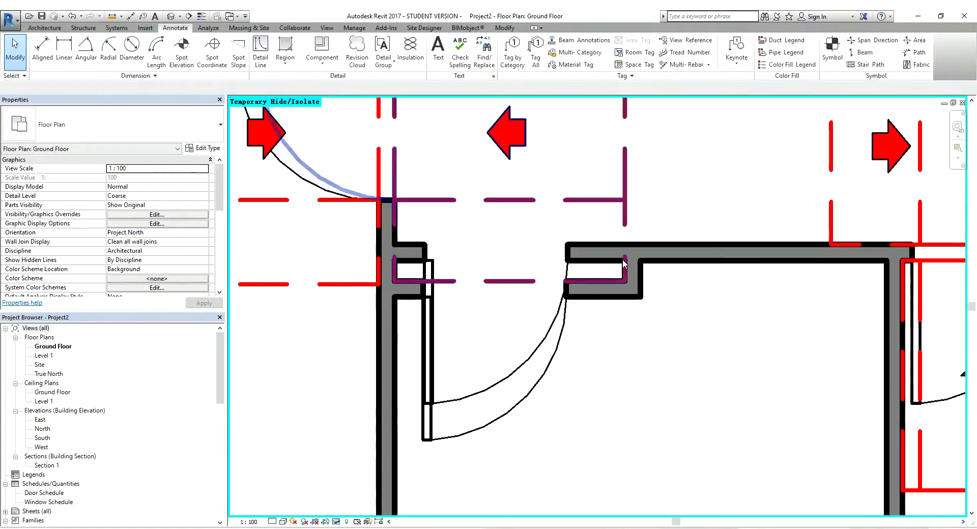
- Extend the wall beside the third door along the red line and dismiss the door-cut error
scroll(566, 270, down, 2)
middle_drag(614, 285, 608, 286)
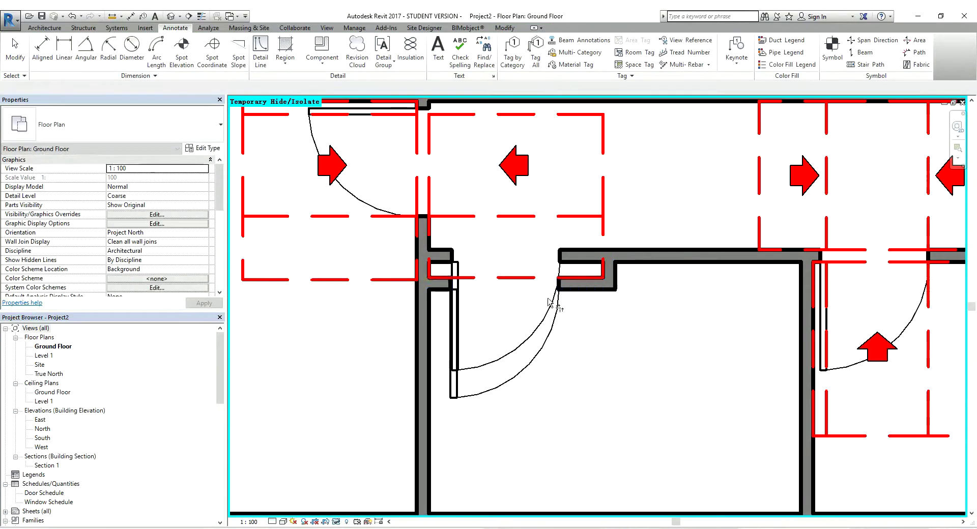
drag(601, 272, 633, 257)
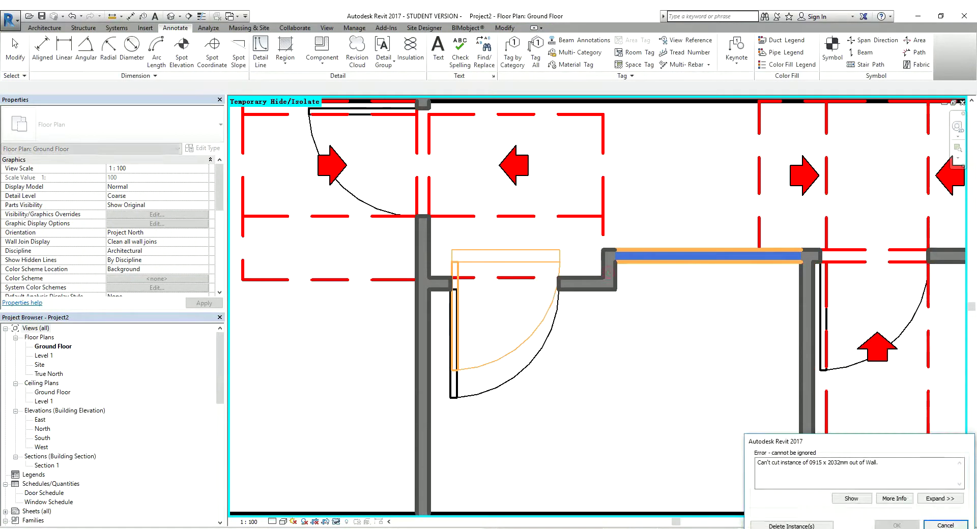
click(792, 525)
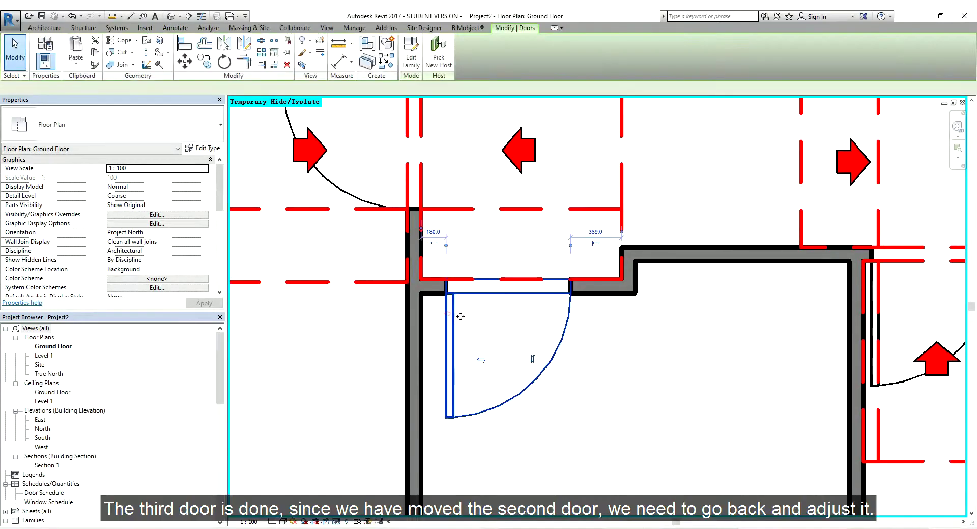
scroll(546, 313, down, 1)
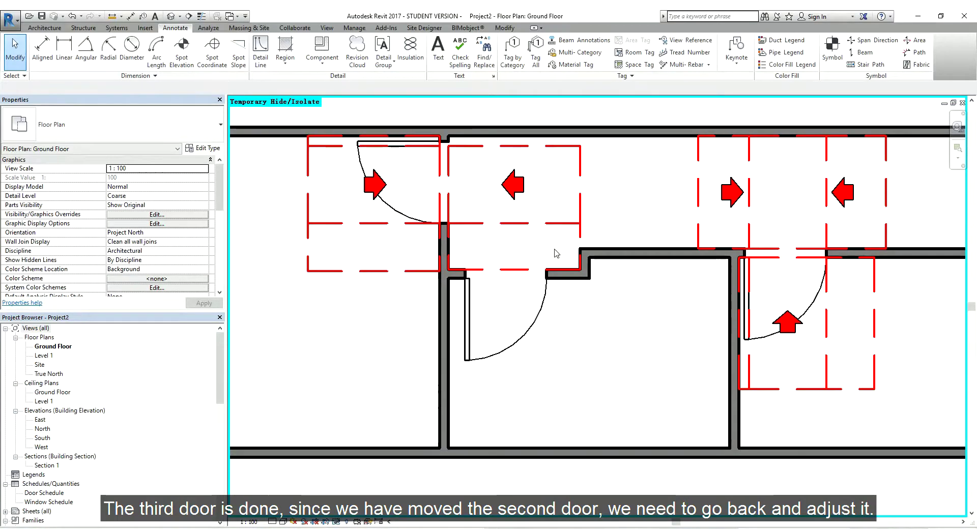
- Unhide all clearance boxes and move both of the second door's clearance details 280 down
key(h)
key(r)
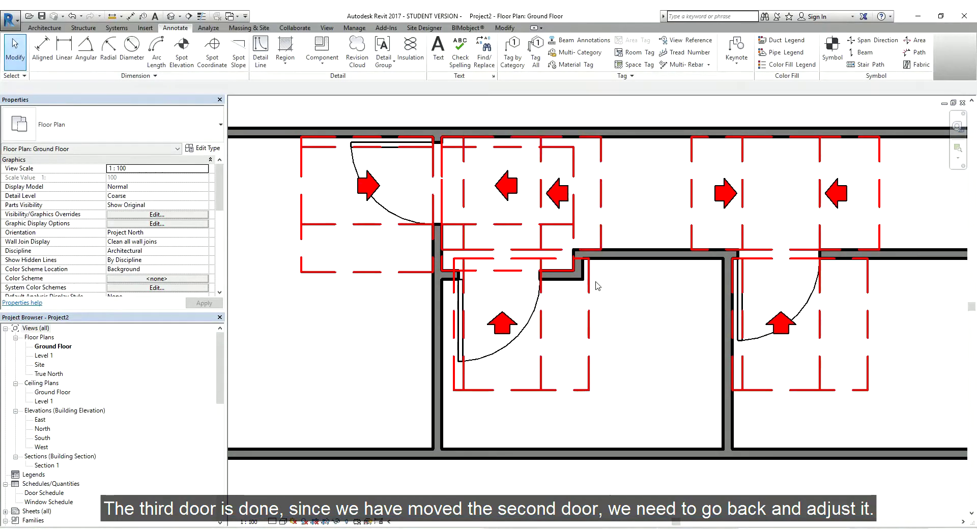
click(590, 307)
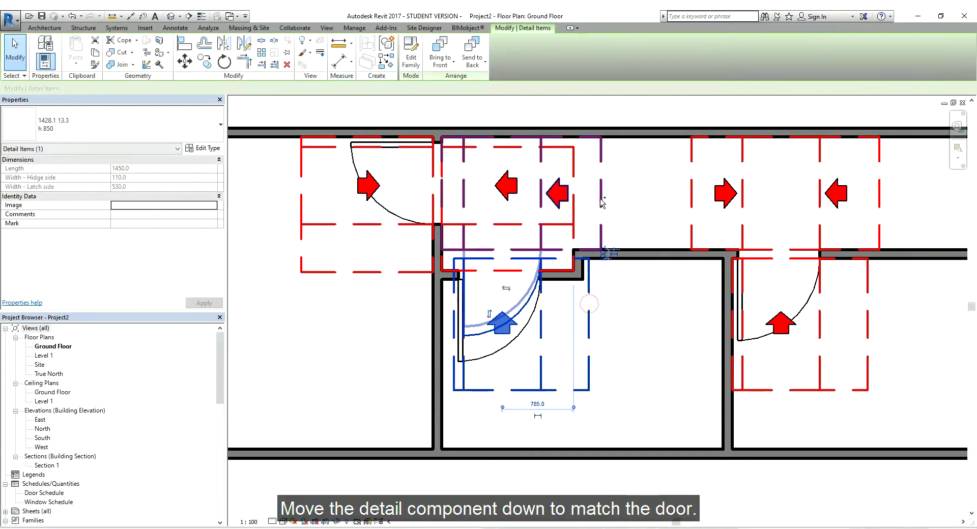
ctrl+click(601, 212)
scroll(585, 255, up, 2)
scroll(576, 279, up, 1)
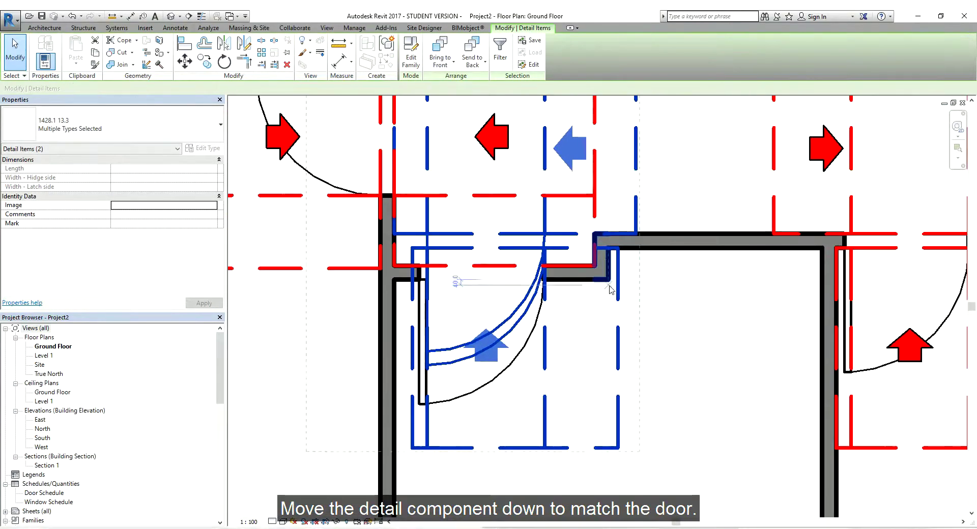
scroll(578, 289, up, 2)
key(m)
key(v)
click(564, 217)
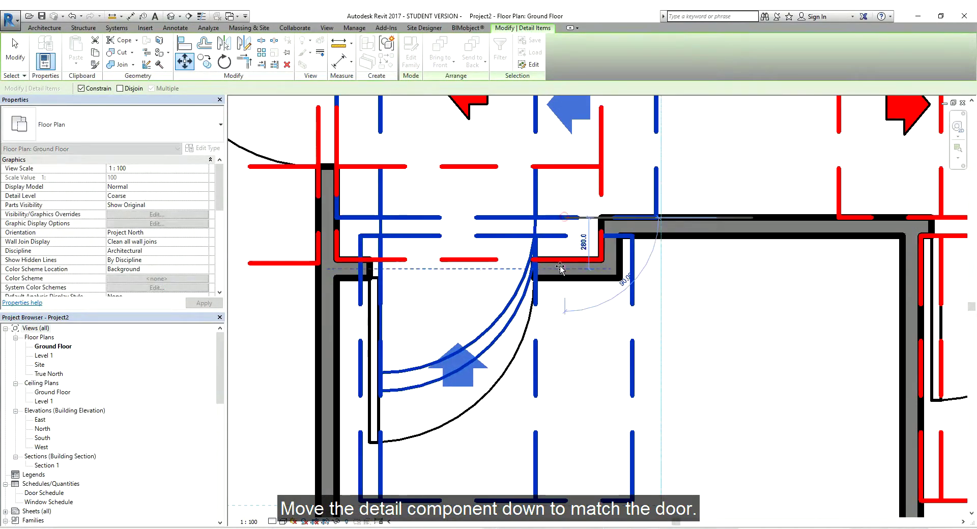
click(562, 261)
scroll(562, 261, down, 4)
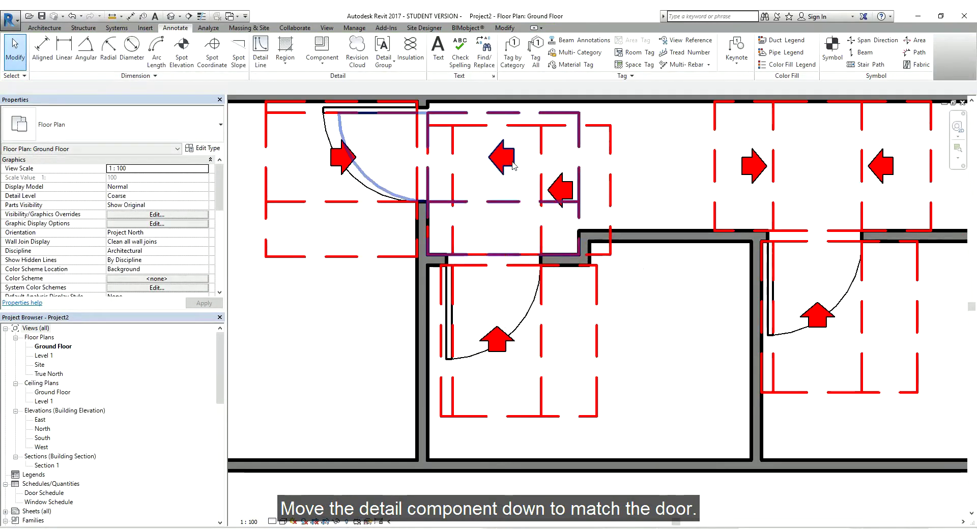
- Temporarily hide the top-left clearance component
click(290, 202)
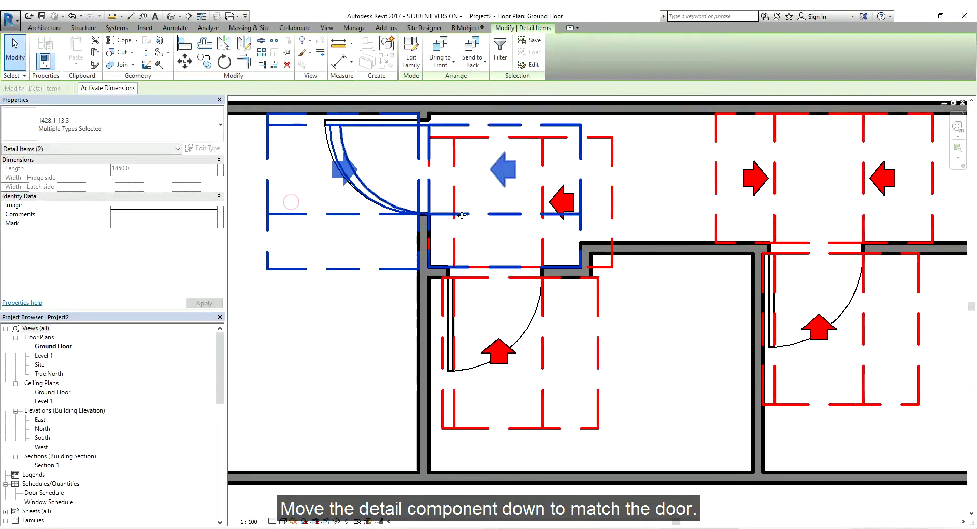
key(h)
key(h)
middle_drag(622, 282, 602, 275)
middle_drag(478, 312, 511, 303)
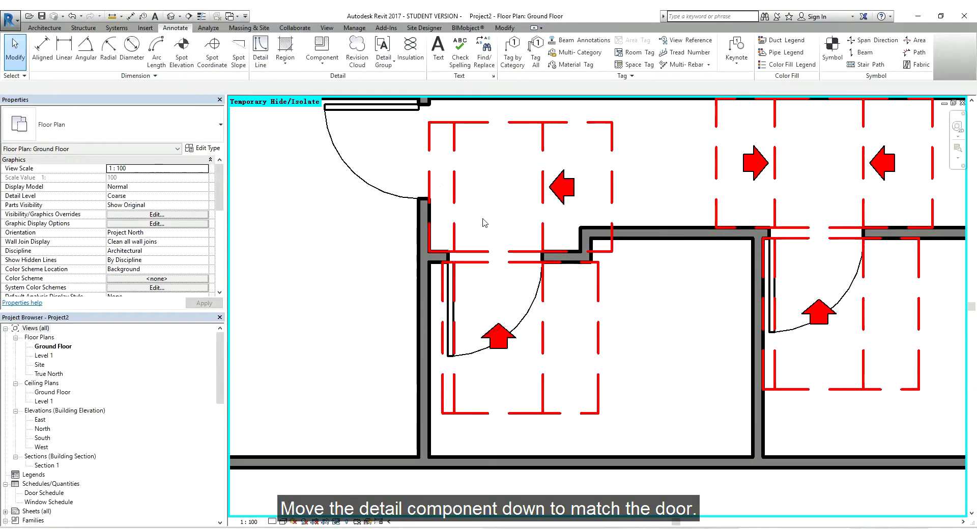
scroll(449, 265, up, 3)
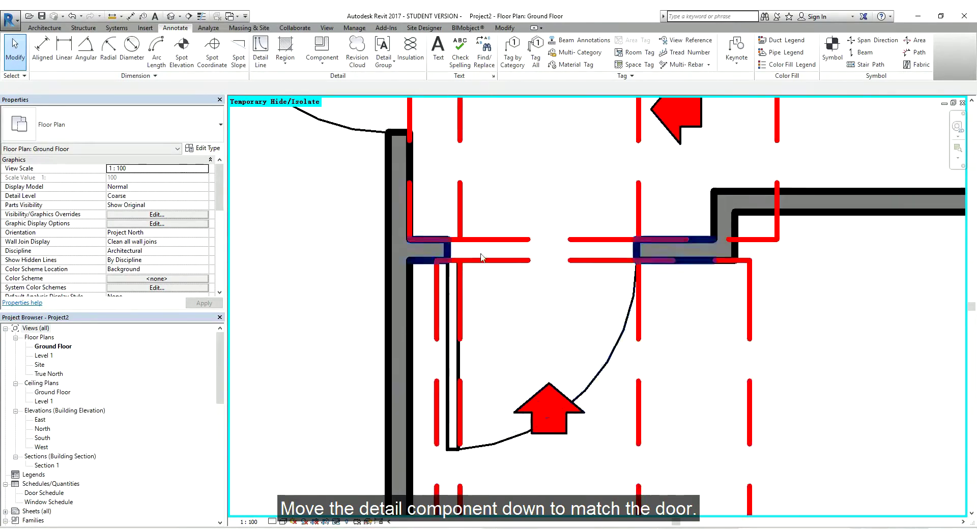
scroll(476, 304, up, 2)
scroll(474, 303, down, 1)
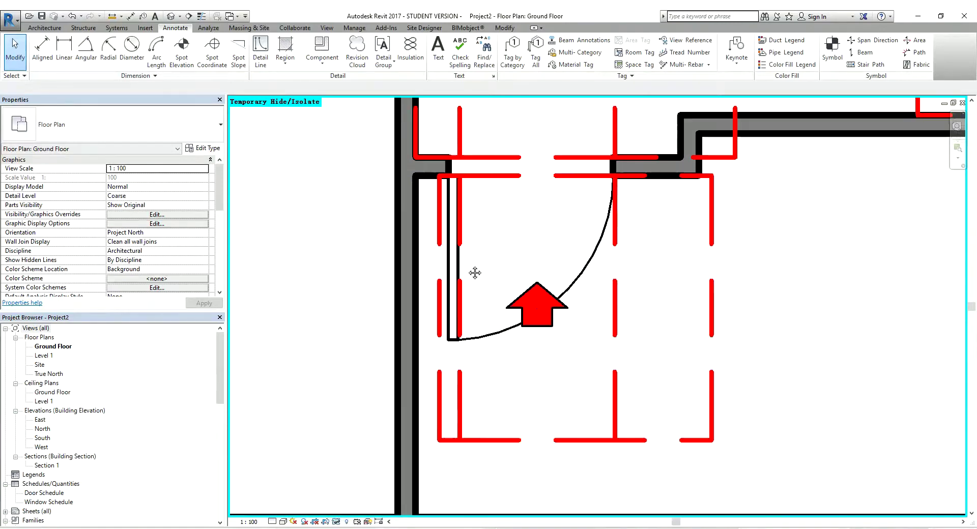
middle_drag(475, 267, 496, 257)
- Align the lower door's clearance box edge to the door's side line
key(a)
key(l)
click(464, 350)
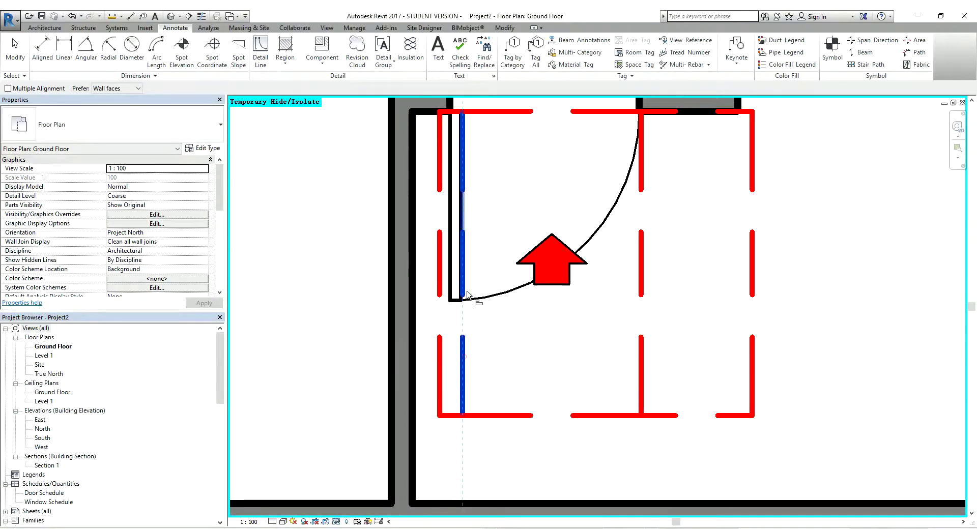
scroll(455, 302, up, 3)
scroll(560, 224, down, 5)
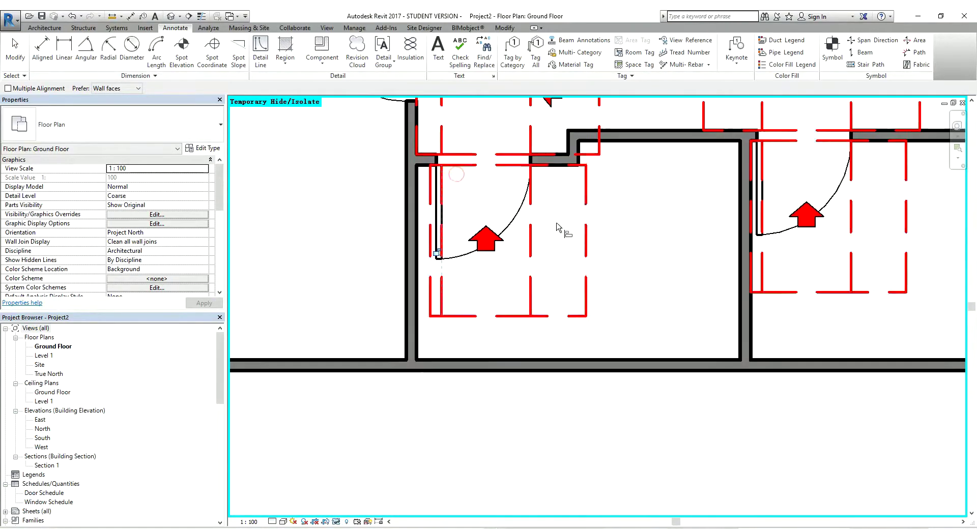
key(Escape)
key(Escape)
scroll(550, 256, up, 1)
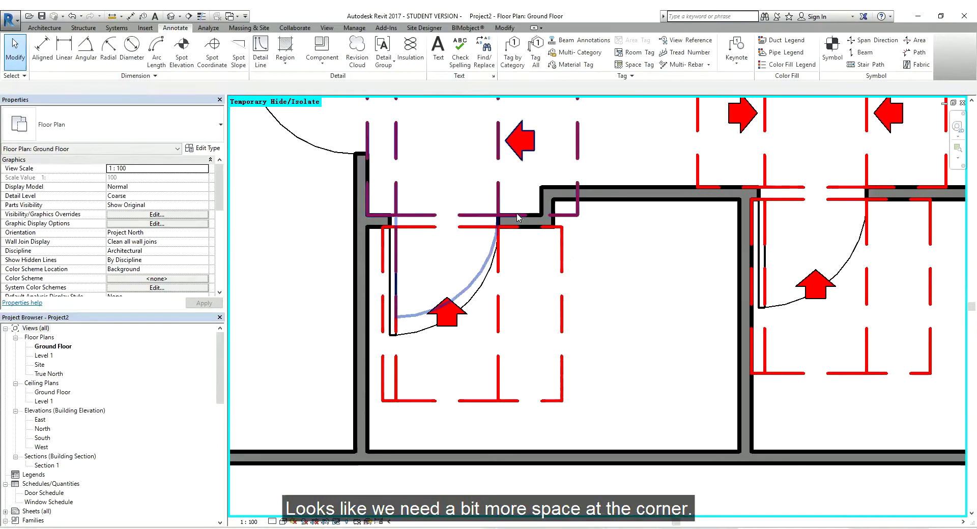
- Align the corner wall jog to the clearance box edge
scroll(550, 244, up, 1)
scroll(535, 237, up, 1)
key(a)
key(l)
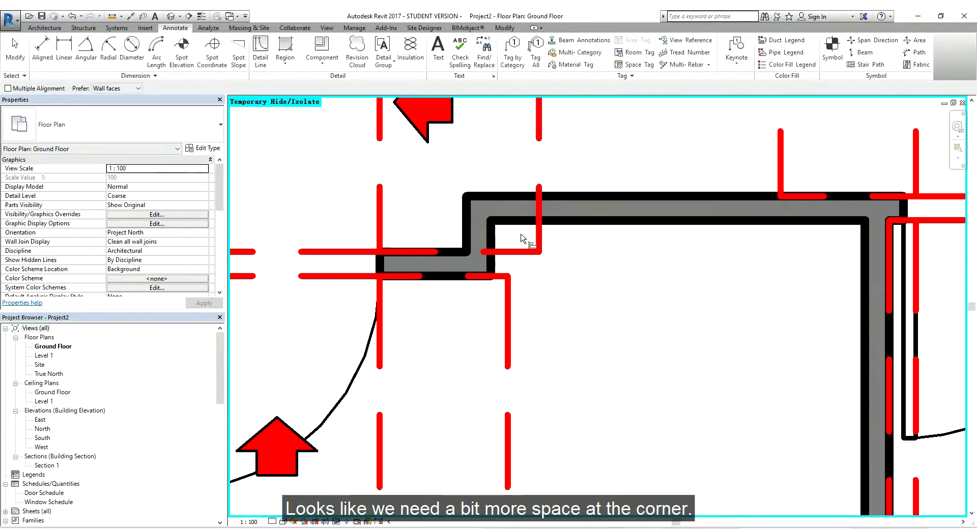
click(468, 221)
key(Escape)
scroll(553, 241, down, 2)
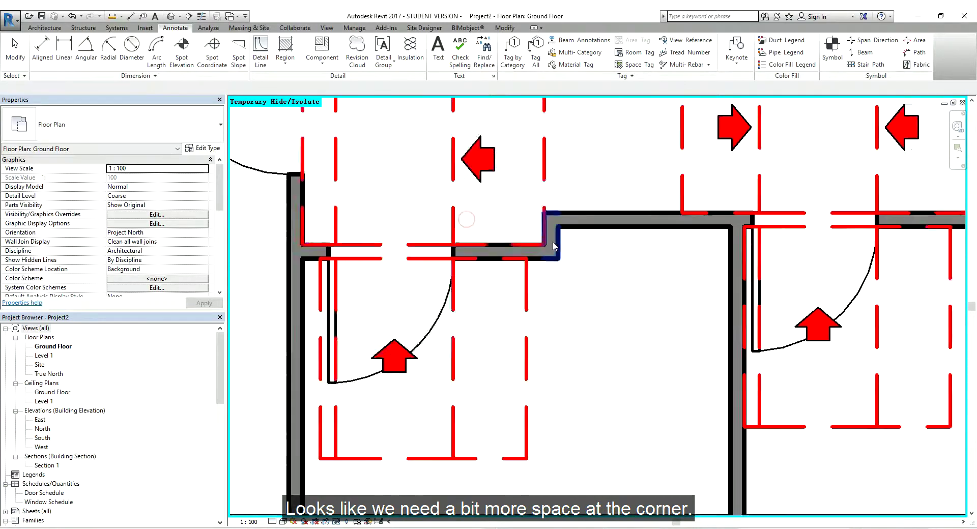
scroll(565, 255, down, 1)
scroll(581, 271, down, 1)
scroll(593, 277, down, 1)
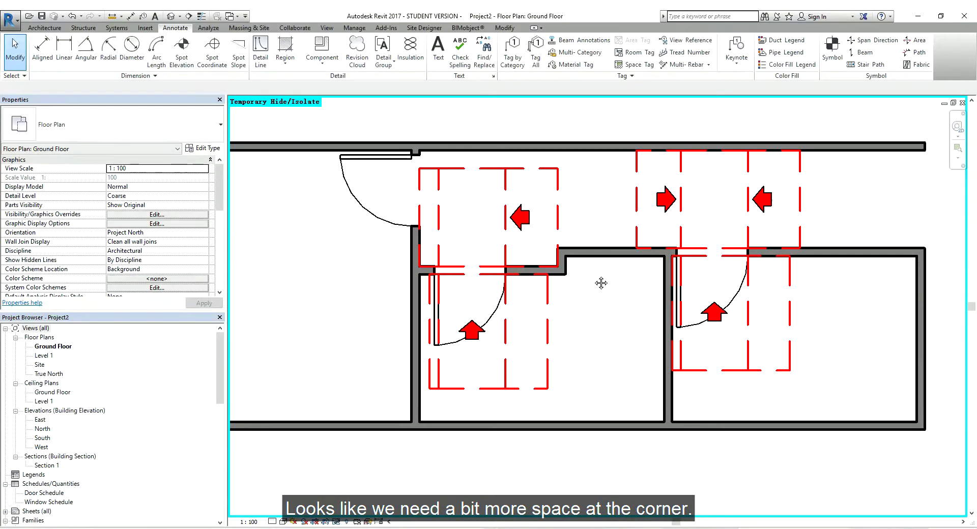
- Reset temporary hide so all hidden circulation details show again
click(486, 267)
mouse_move(488, 274)
middle_down()
mouse_move(506, 289)
mouse_move(526, 286)
middle_up()
key(h)
key(r)
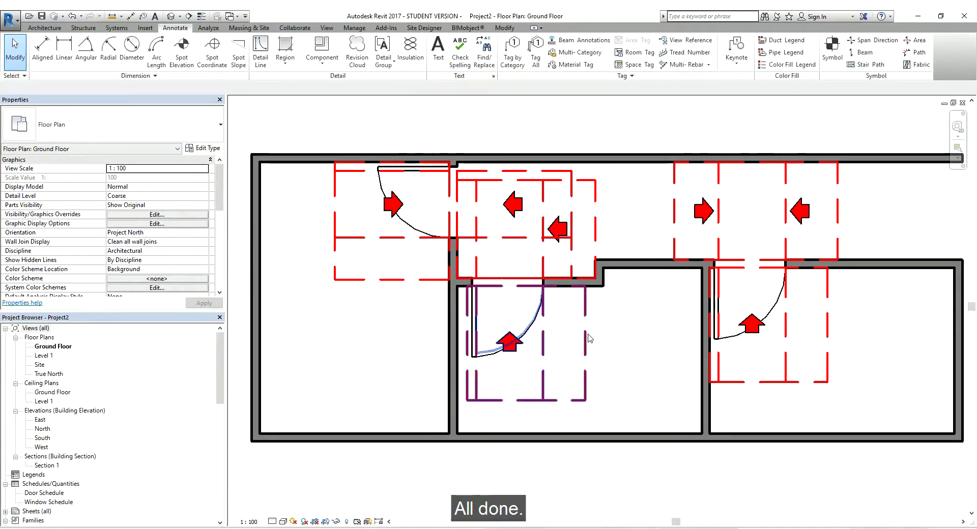
- Temporarily hide the overlapping door clearance box with HH
middle_drag(563, 245, 502, 239)
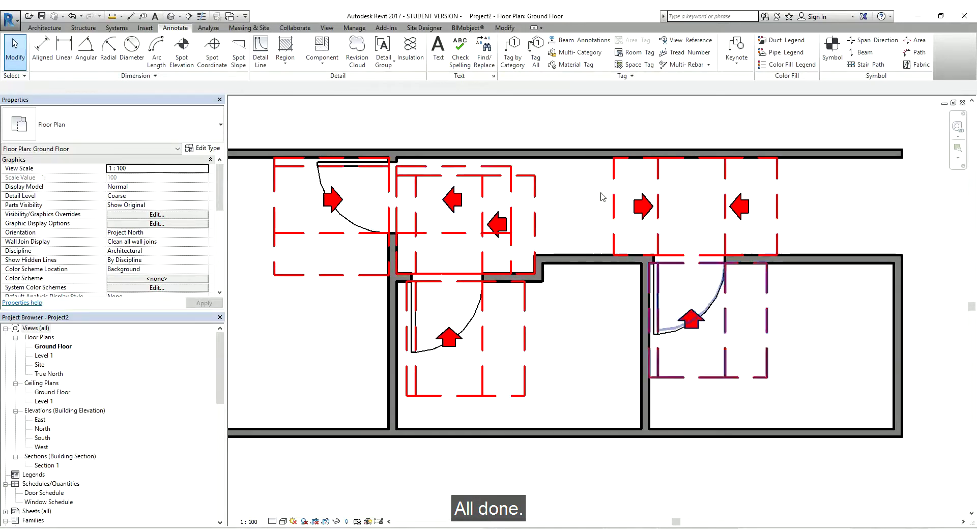
middle_drag(611, 201, 543, 191)
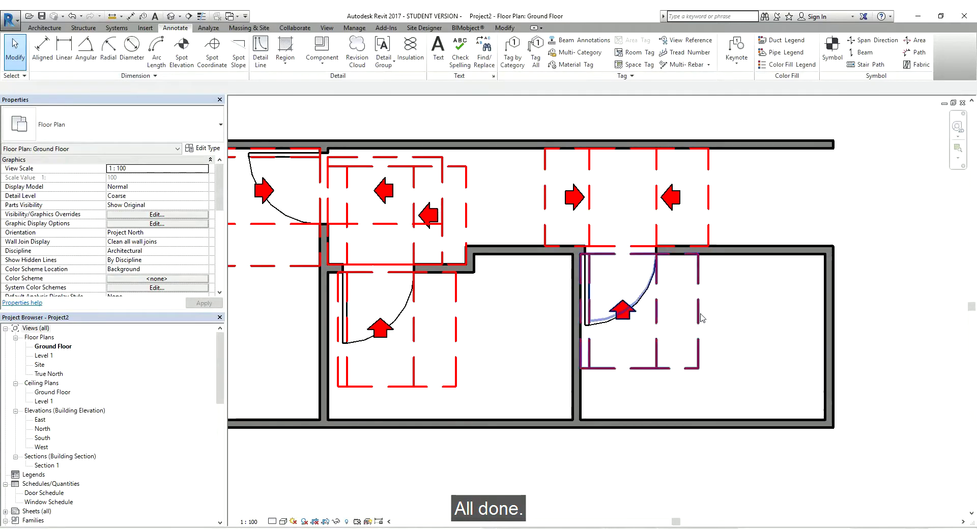
scroll(524, 252, down, 2)
click(479, 238)
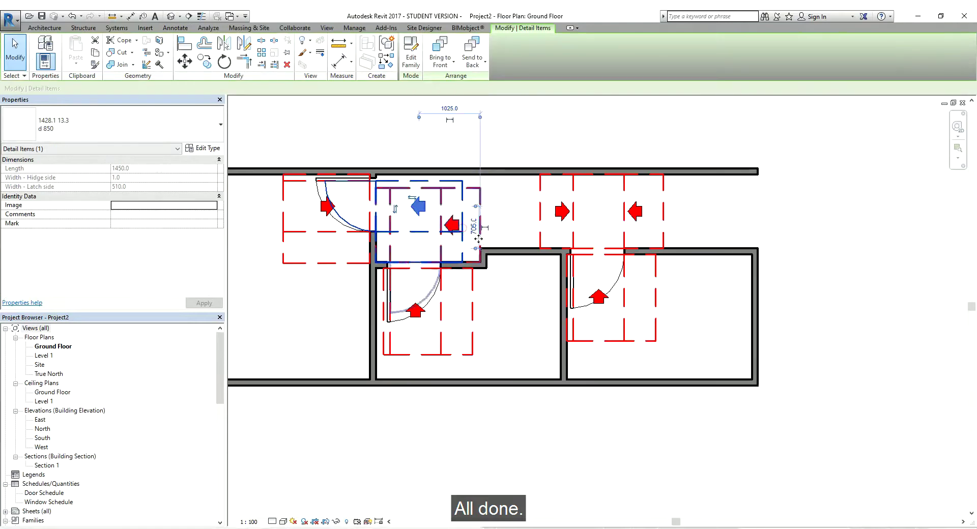
key(h)
key(h)
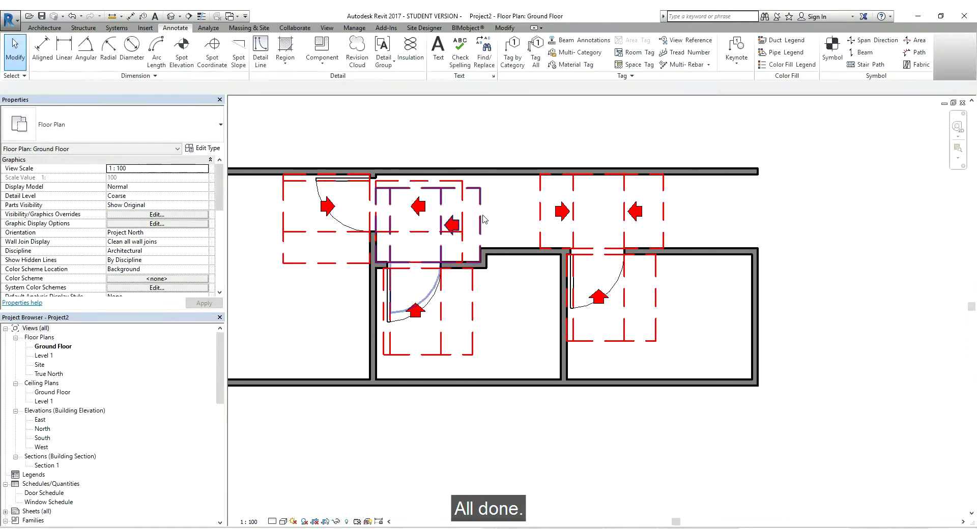
- Temporarily hide the upper-right and lower-right clearance boxes, then select the top-left one
click(483, 215)
click(548, 215)
key(h)
key(h)
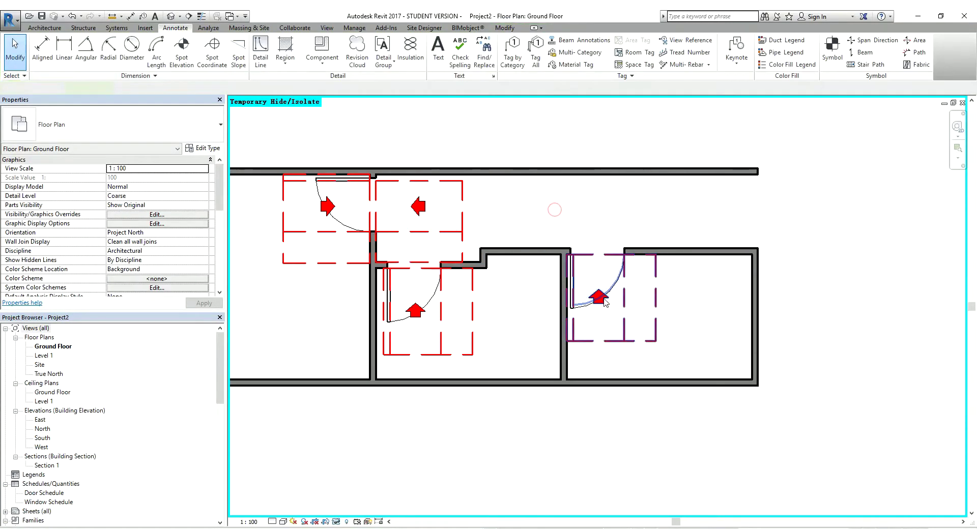
click(598, 321)
key(h)
key(h)
click(336, 212)
- Temporarily hide the top-left clearance box and select the top-middle box
key(h)
key(h)
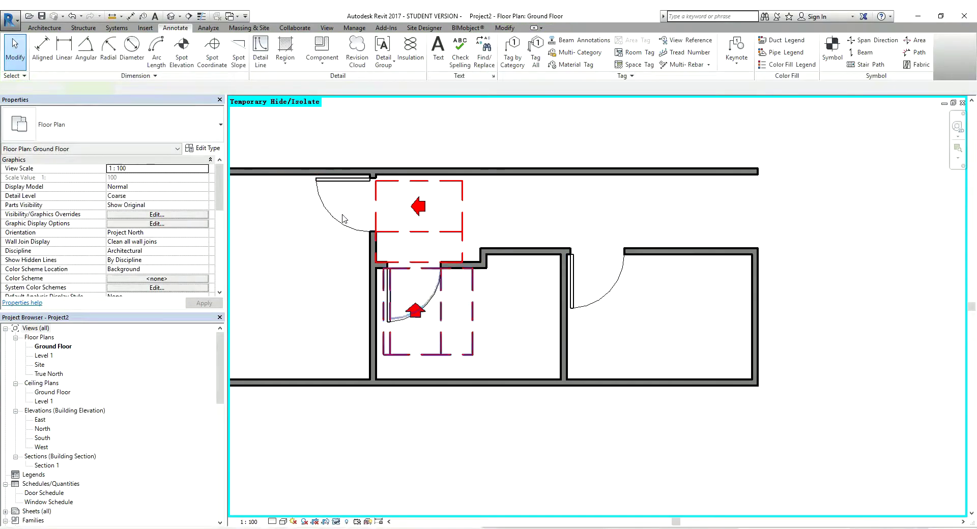
click(428, 209)
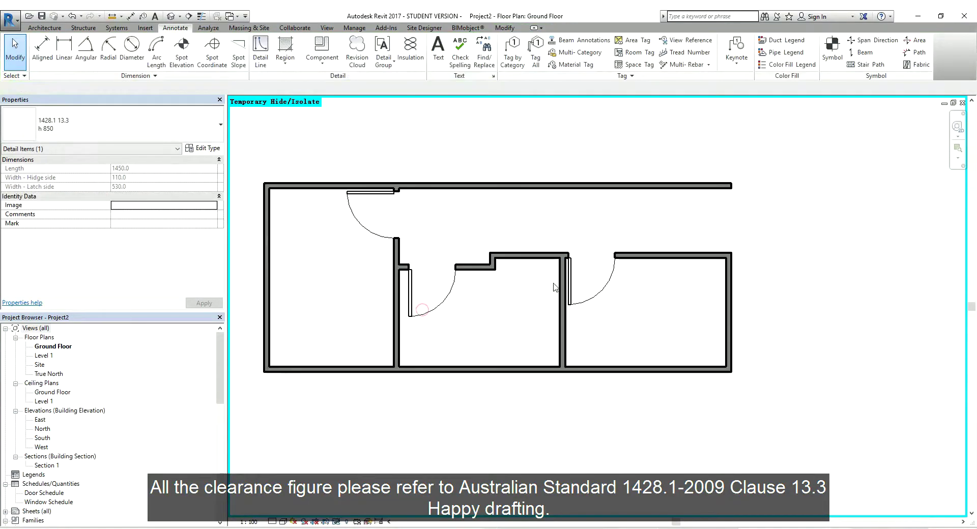